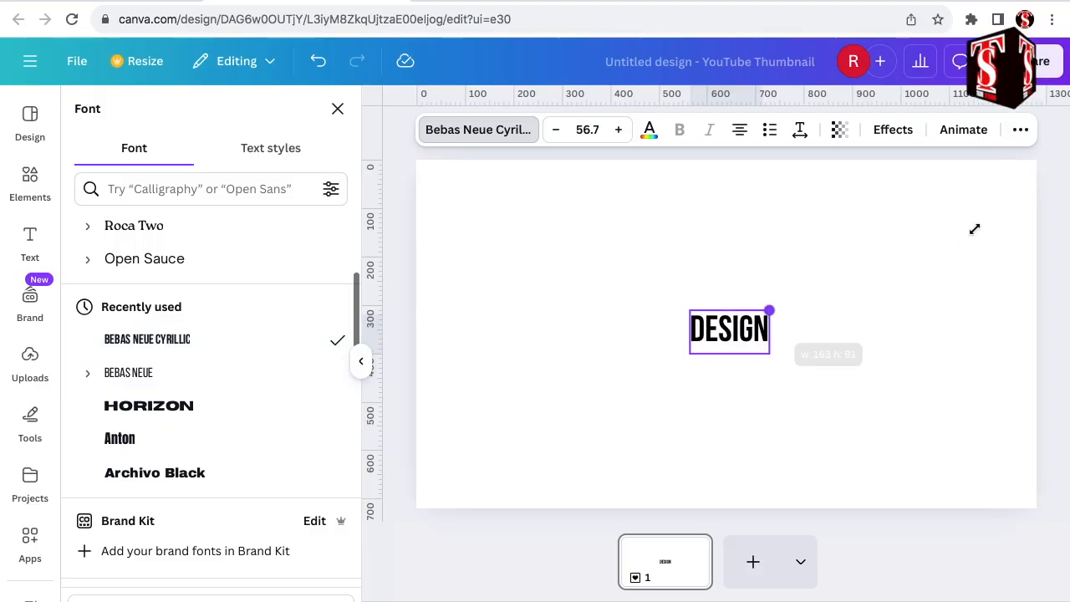
Enlarge the DESIGN text to font size 389 so it spans most of the page width
drag(691, 354, 460, 483)
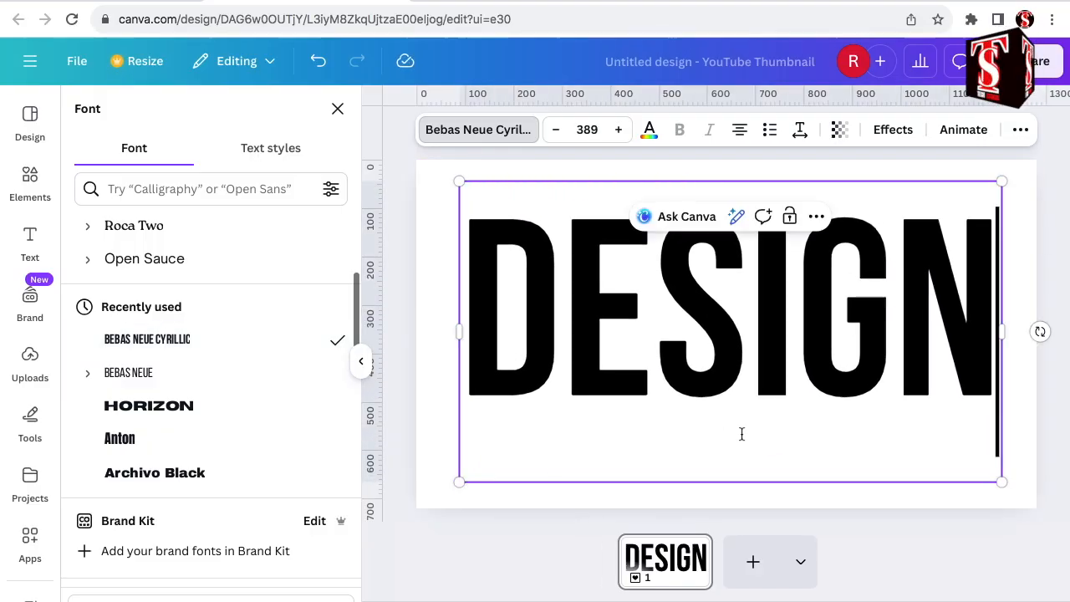
click(843, 513)
Add the recently used red texture and crop it to the text's letter height so it covers the letter D up to the E's stem
click(30, 175)
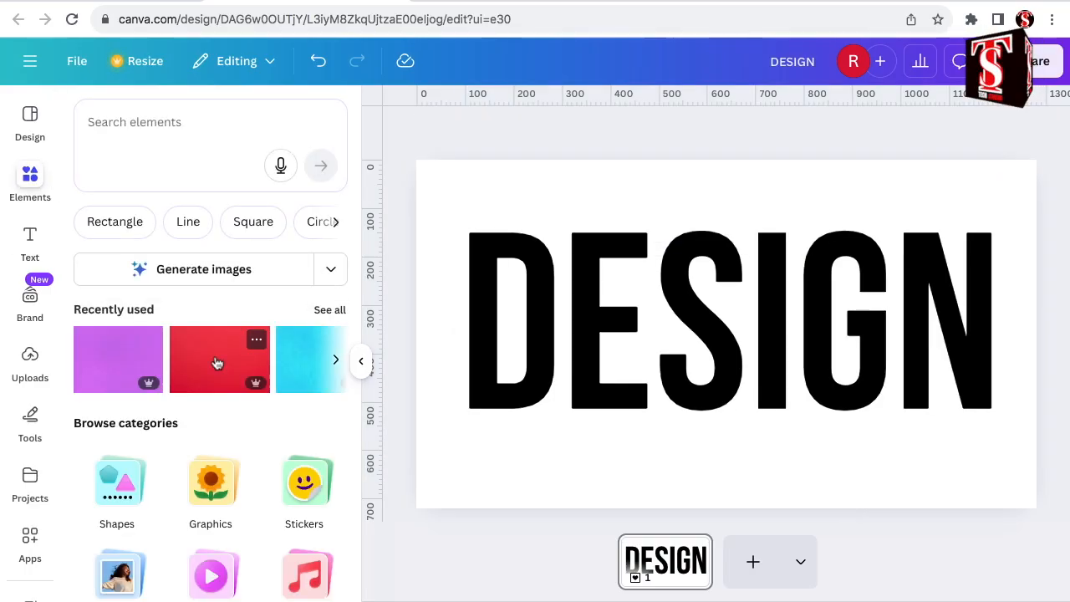
click(215, 362)
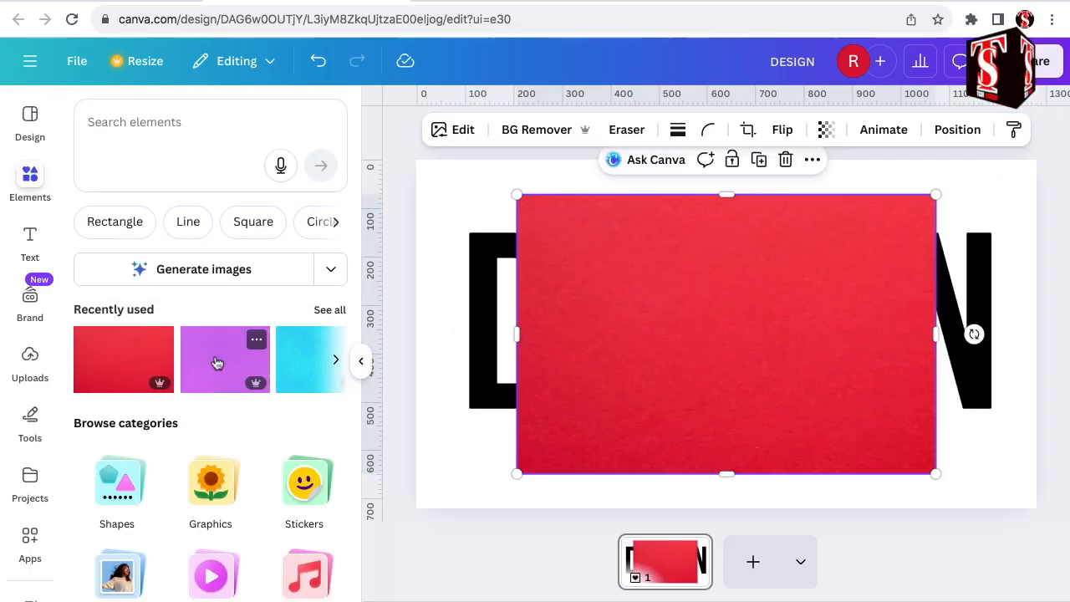
drag(727, 204, 724, 233)
drag(727, 473, 724, 407)
drag(936, 320, 590, 321)
Send the red texture backward so it sits behind the DESIGN text
right_click(546, 342)
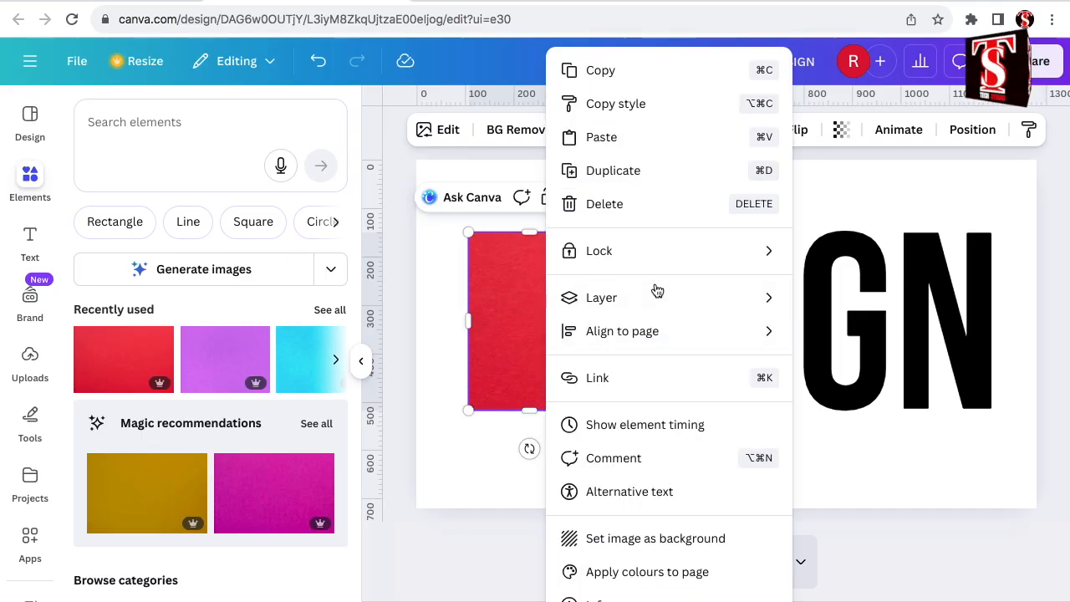
mouse_move(659, 298)
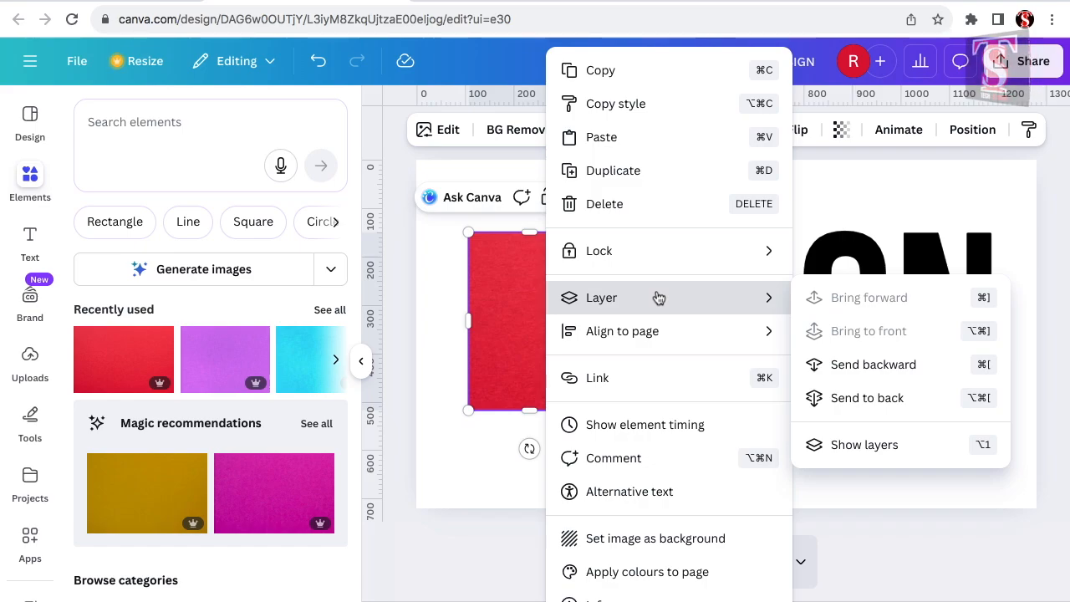
click(873, 365)
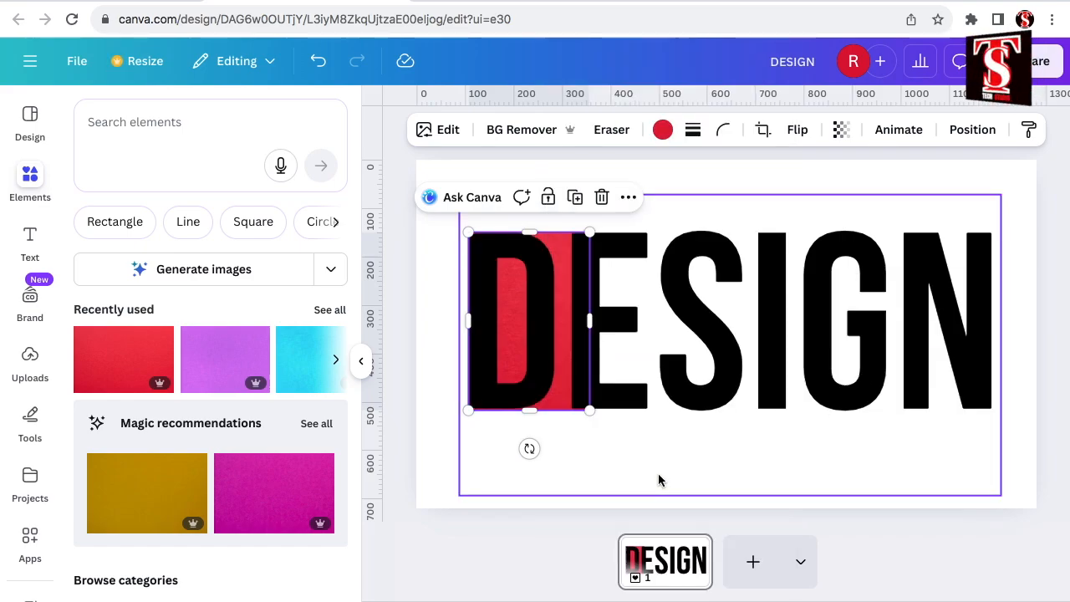
click(605, 466)
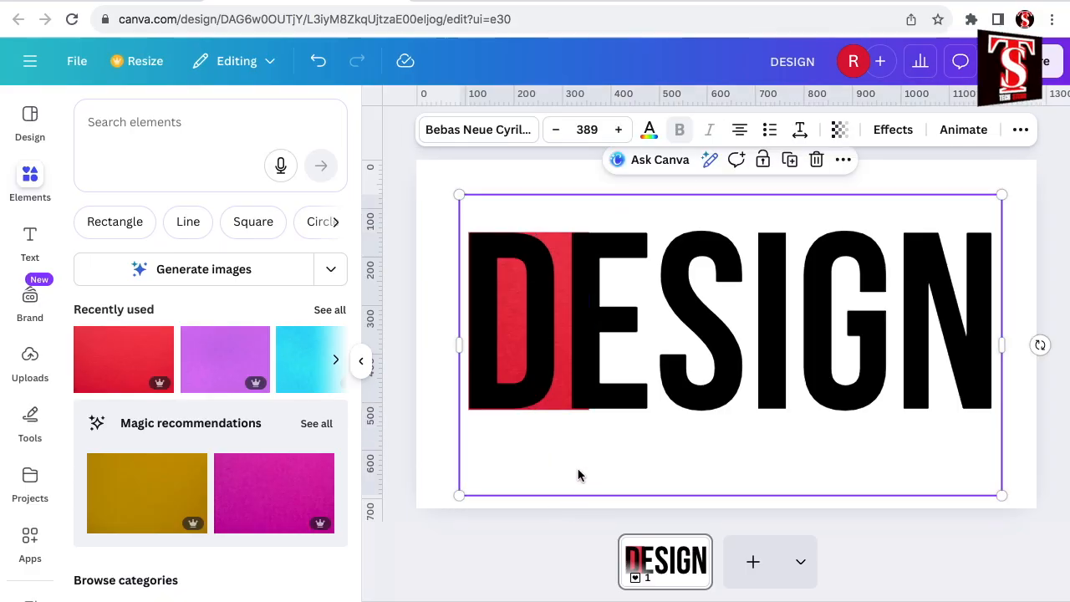
Add the purple texture and crop it to letter height, spanning from the E's stem into the S
click(216, 361)
drag(730, 195, 727, 232)
drag(725, 474, 730, 411)
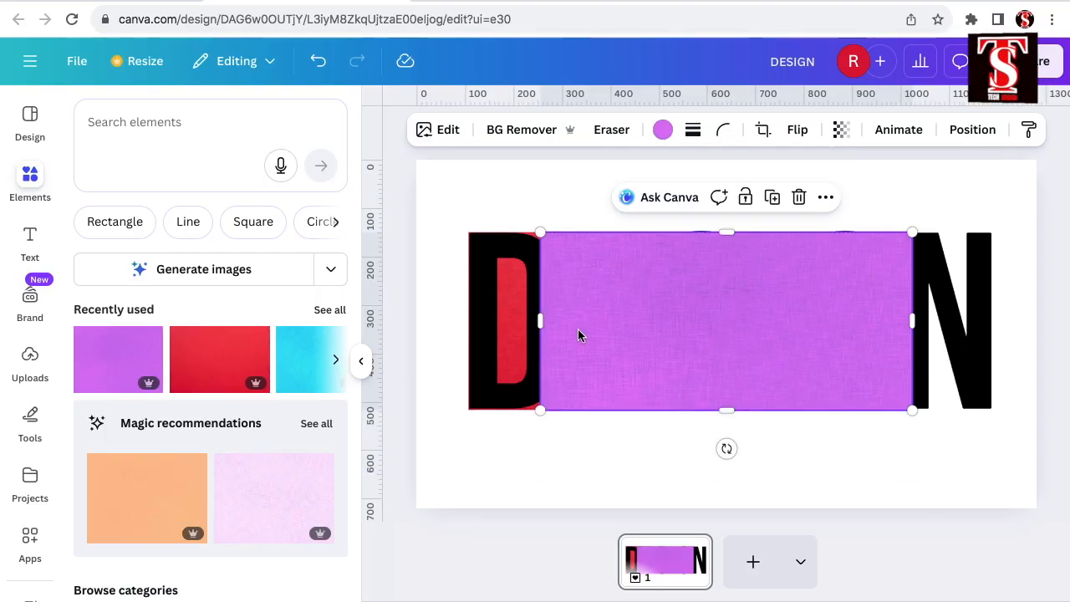
drag(582, 321, 583, 320)
drag(912, 321, 719, 323)
Send the purple texture backward behind the text and narrow it to end partway into the S
right_click(634, 365)
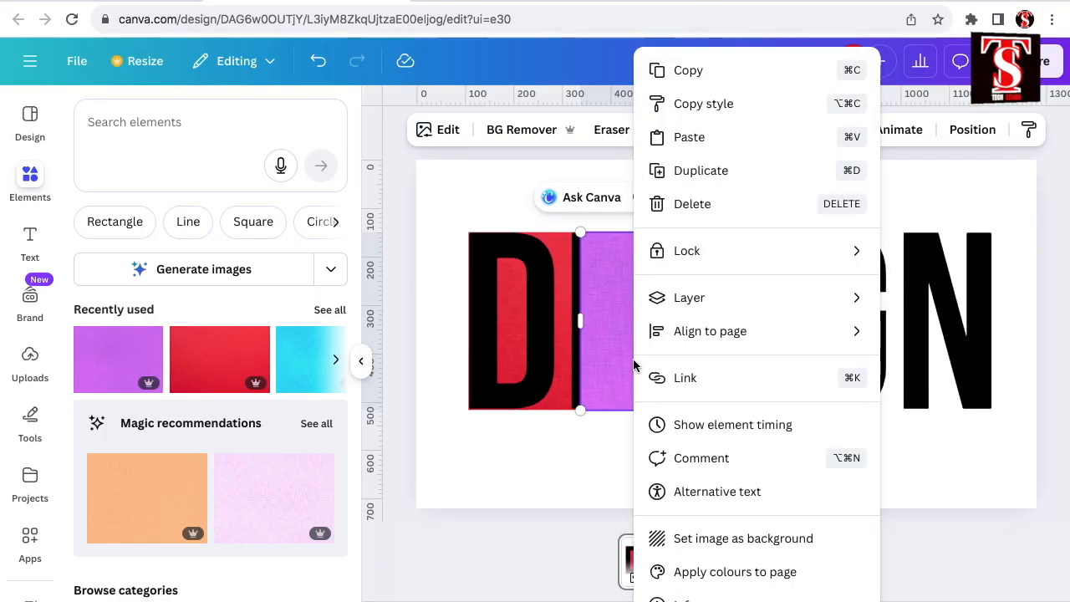
mouse_move(730, 298)
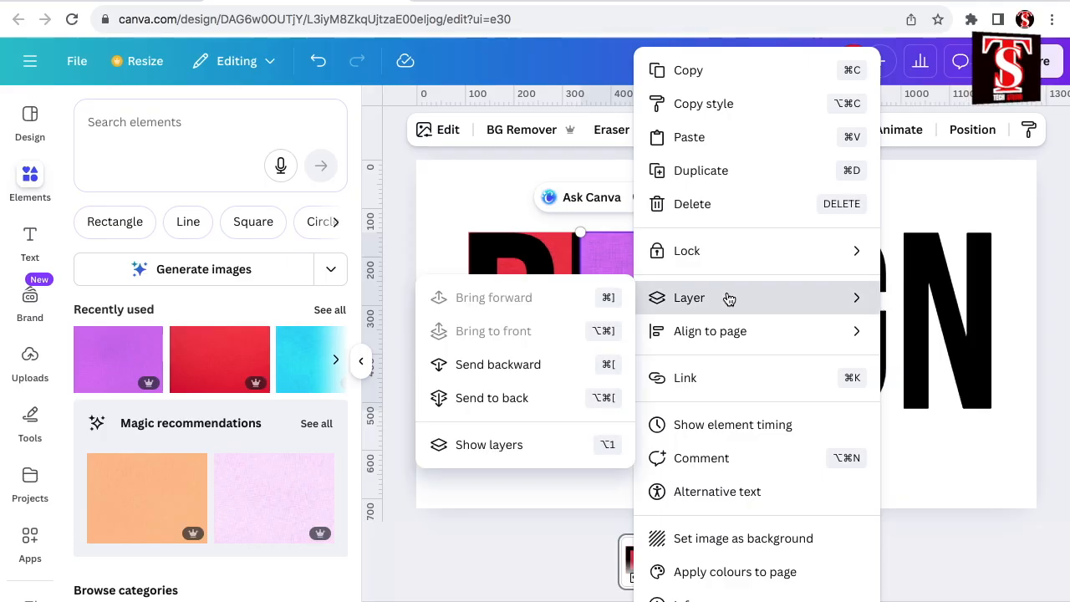
click(498, 364)
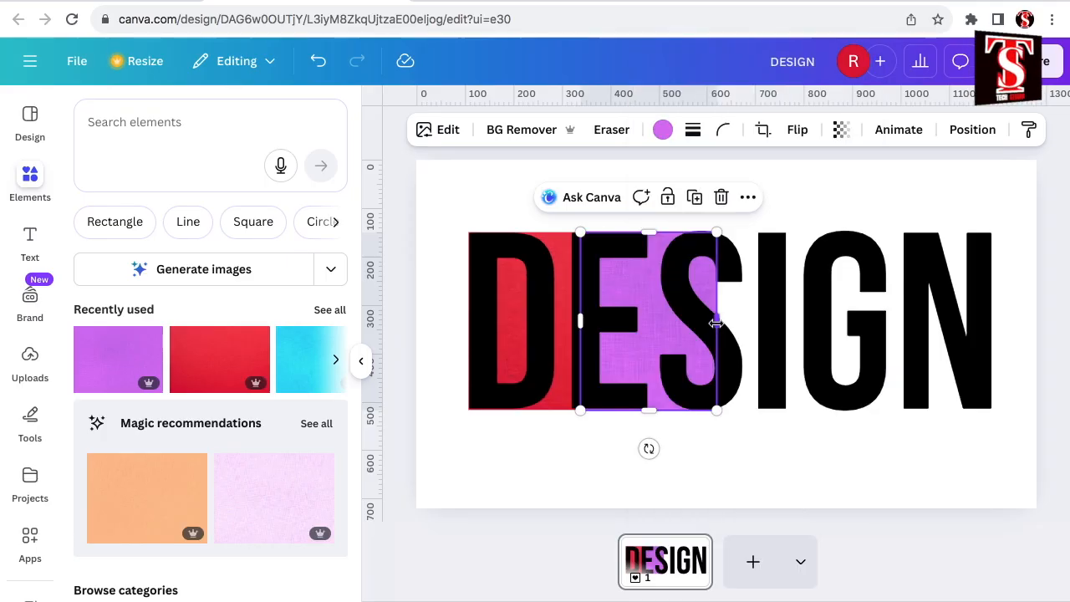
drag(705, 323, 684, 324)
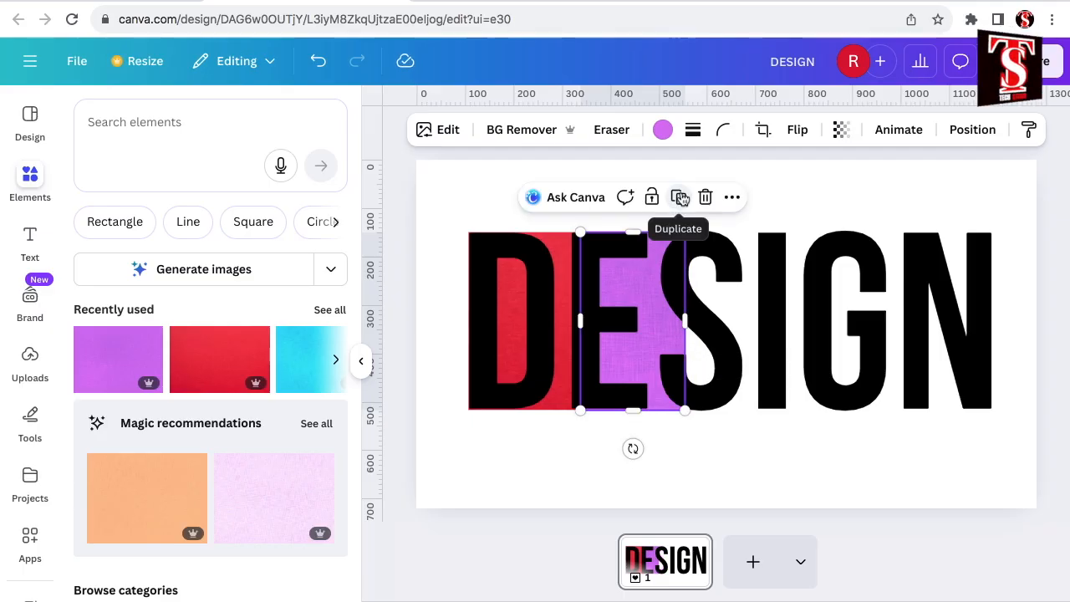
Duplicate the purple texture and crop the copy to the lower half of the letter S
click(681, 197)
drag(676, 332, 717, 322)
drag(712, 232, 697, 322)
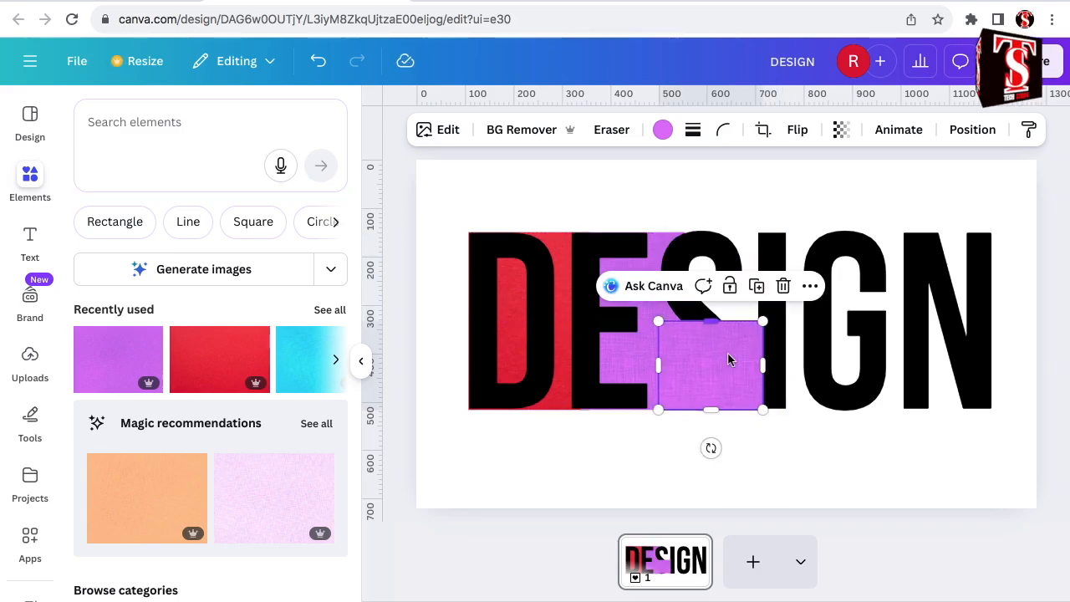
drag(763, 367, 724, 373)
Send the half-height purple copy backward behind the DESIGN text
right_click(676, 377)
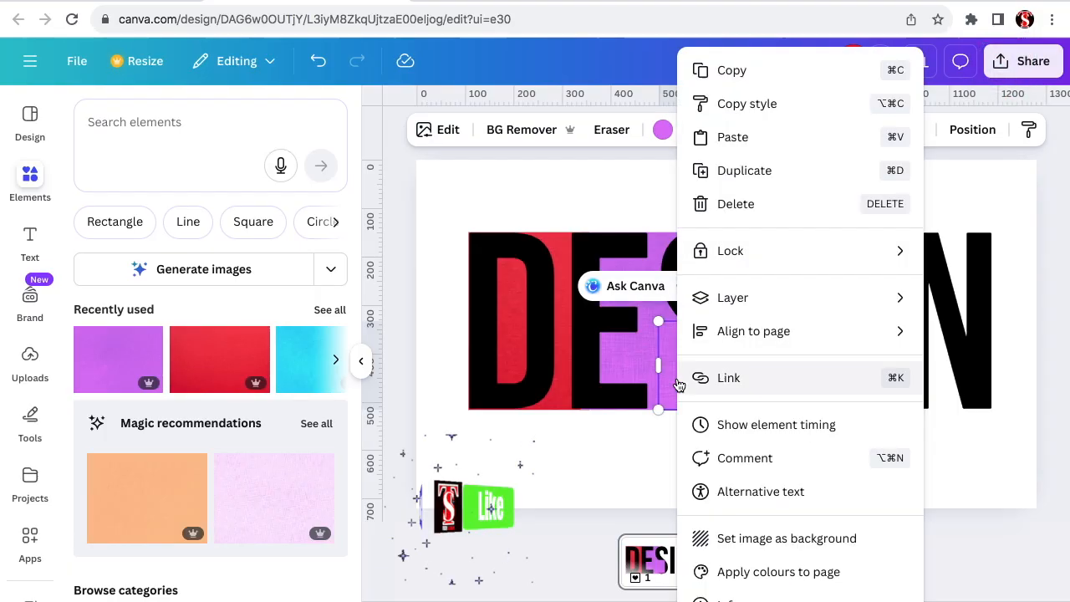
mouse_move(758, 297)
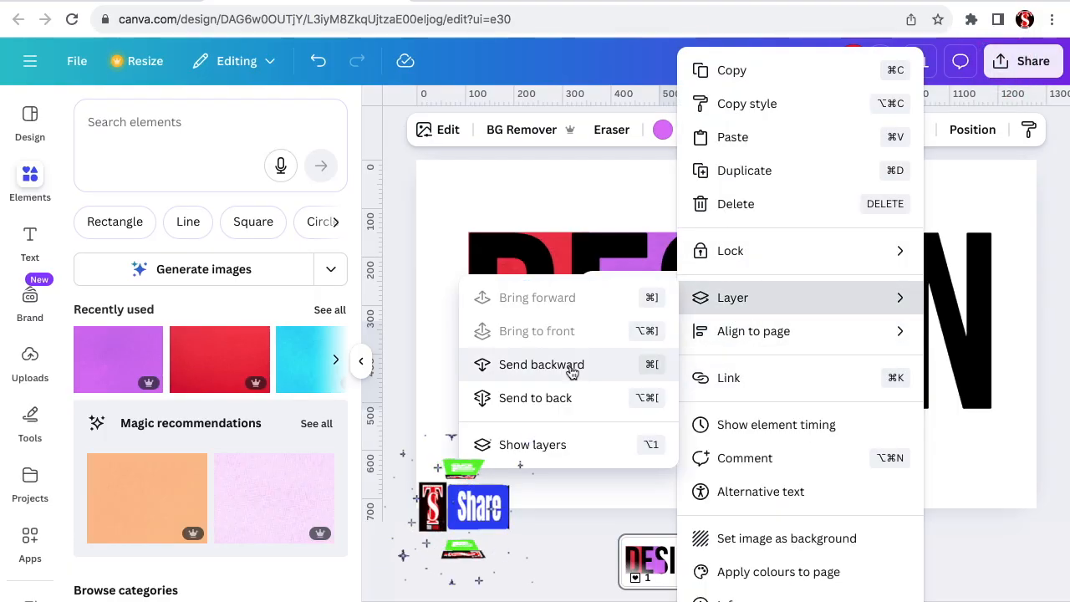
click(574, 371)
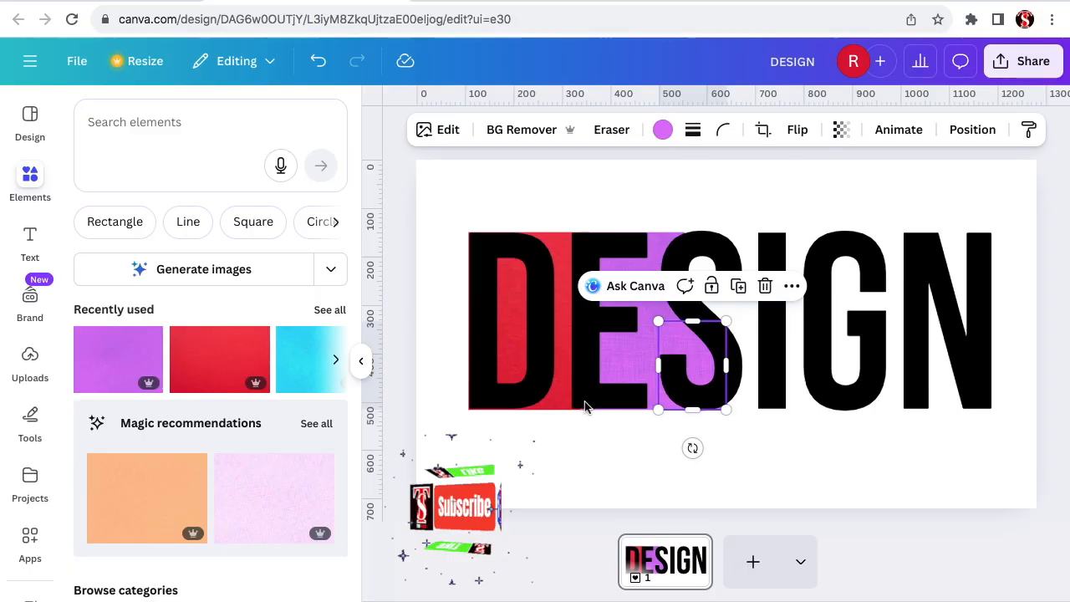
Add the cyan texture and crop it to letter height, spanning from the middle of the S to the I
scroll(219, 369, right, 3)
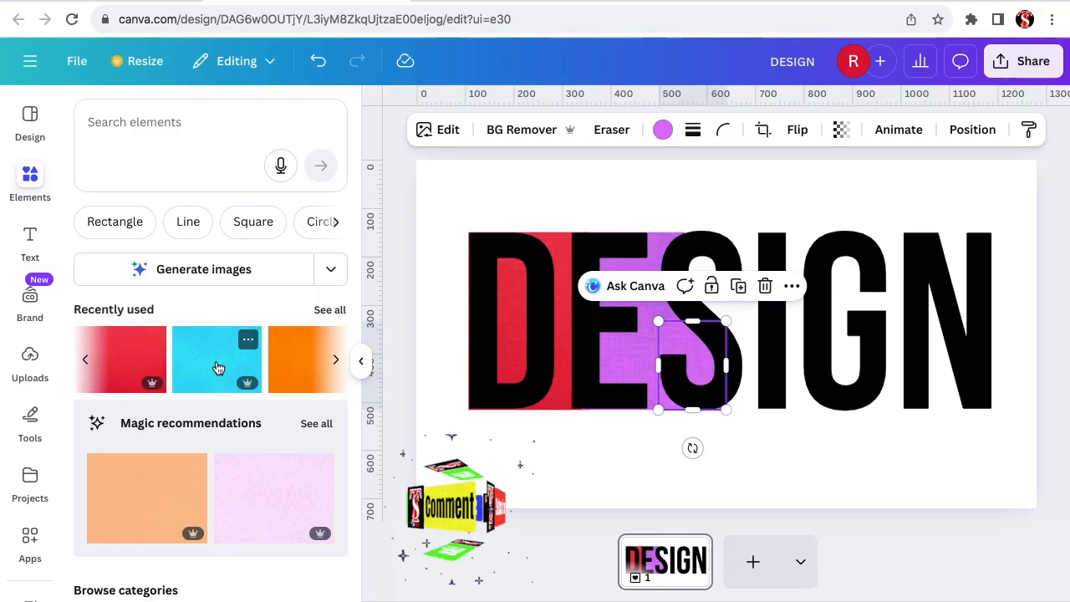
click(216, 366)
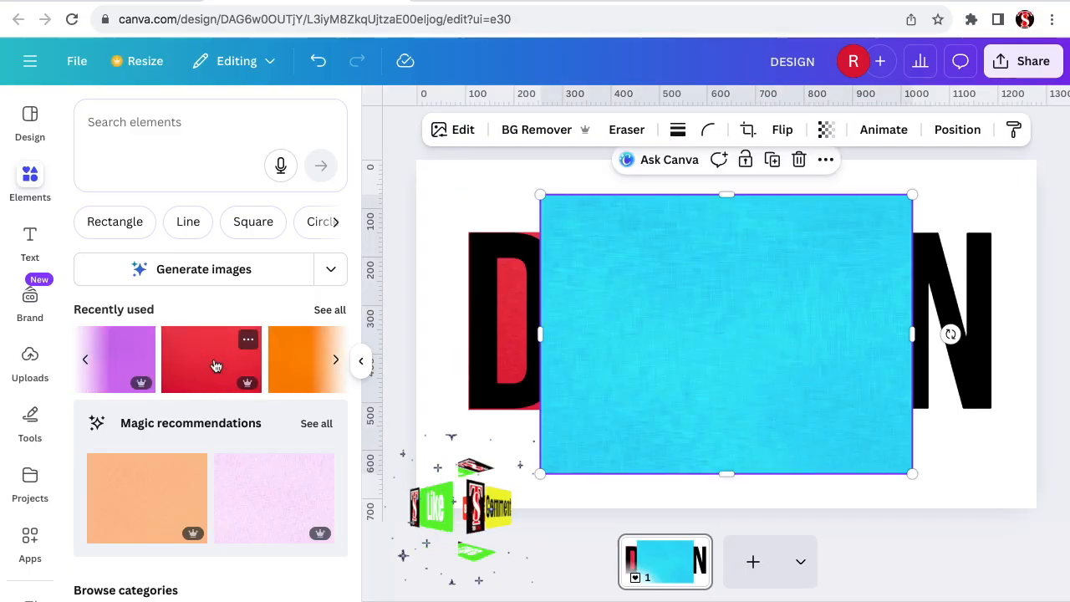
drag(726, 195, 737, 230)
drag(726, 474, 728, 406)
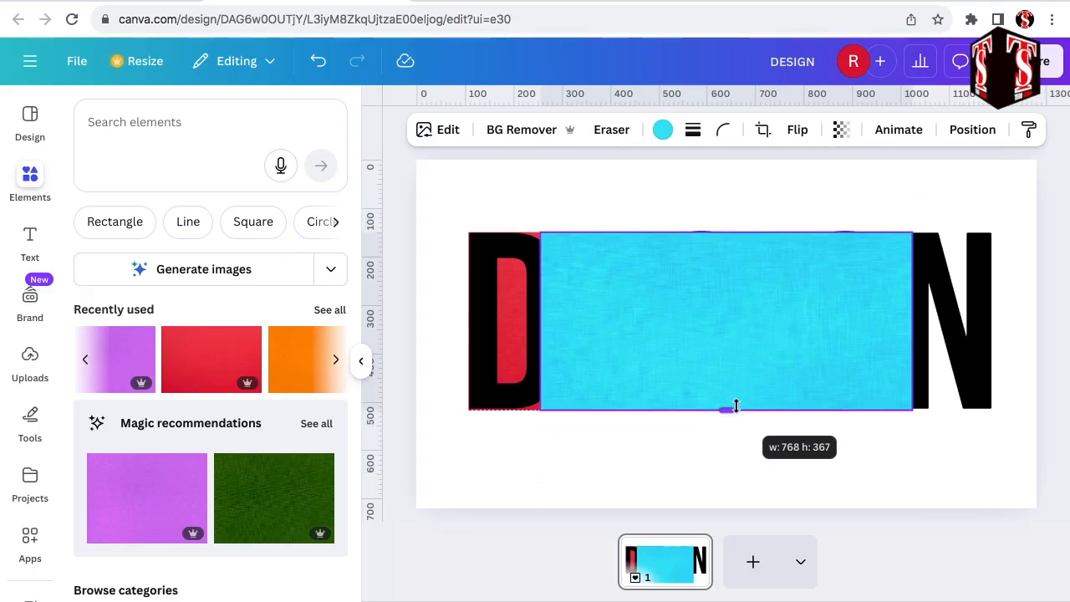
drag(541, 321, 679, 322)
drag(913, 317, 775, 308)
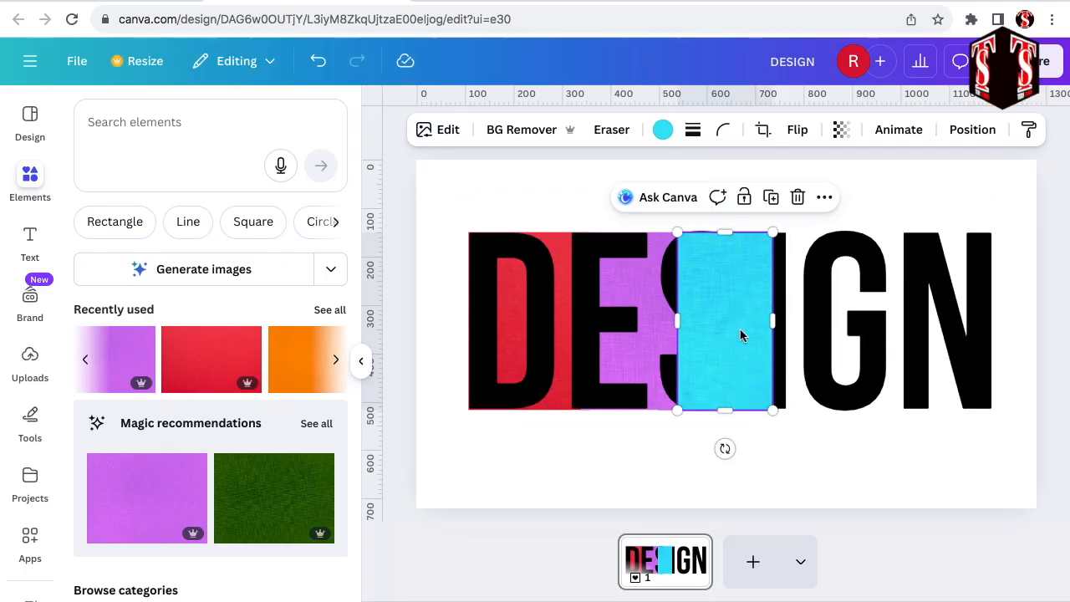
Send the cyan texture backward behind the DESIGN text
right_click(741, 331)
mouse_move(823, 298)
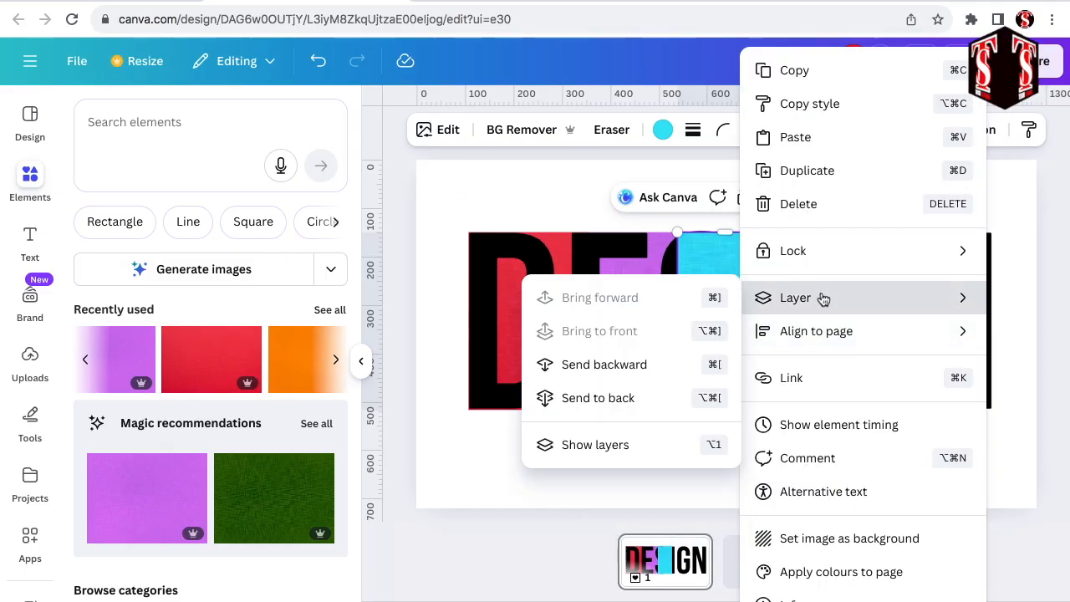
click(628, 365)
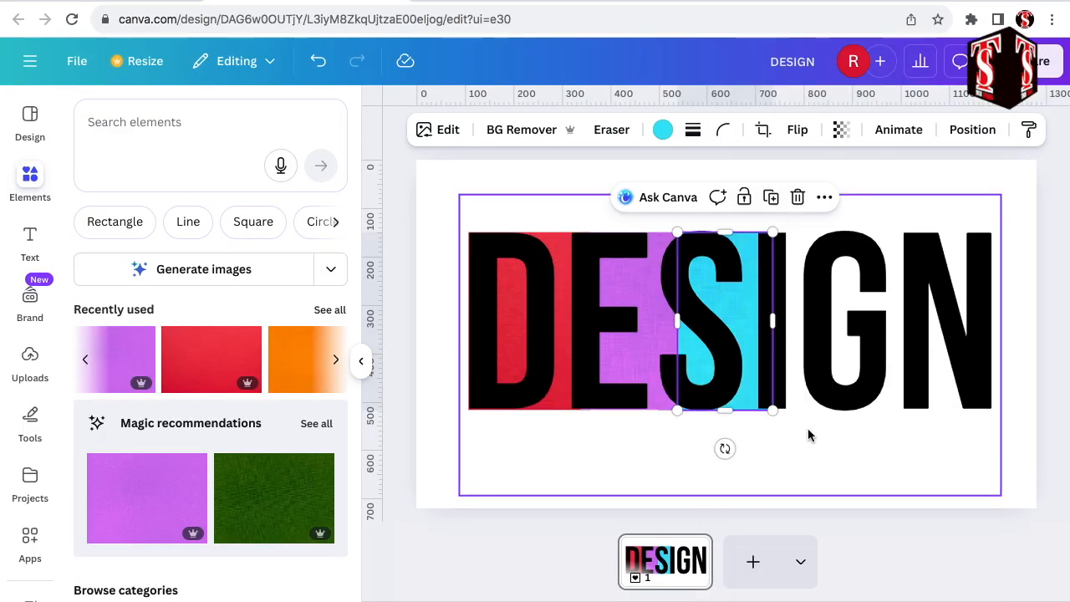
Add the orange texture and crop it to letter height, filling the gap from the I to the left stroke of the G
scroll(246, 363, right, 5)
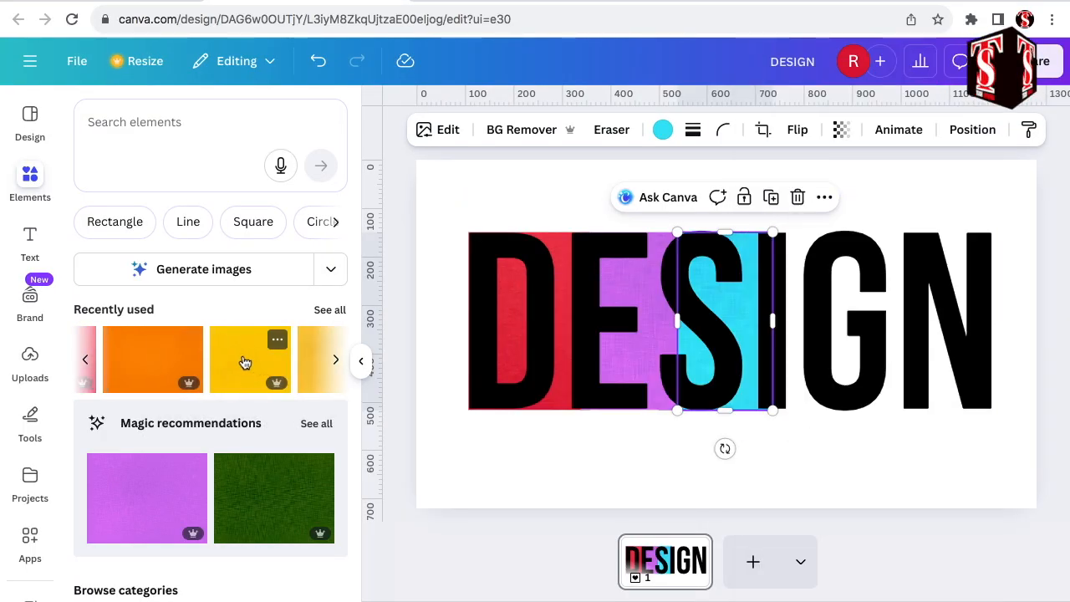
click(153, 364)
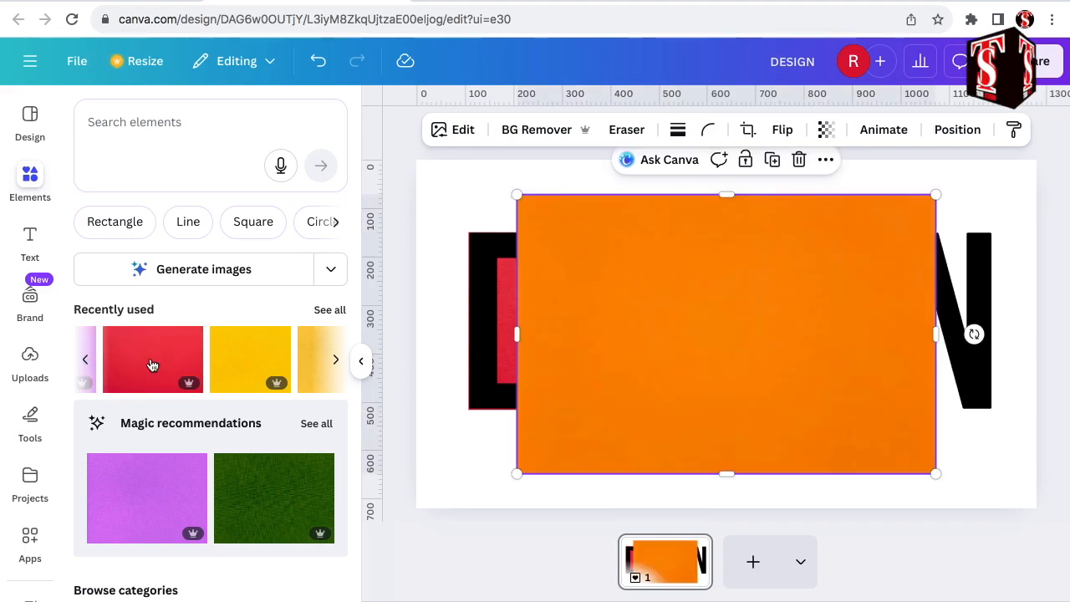
drag(727, 201, 735, 235)
drag(727, 474, 728, 410)
drag(702, 328, 761, 327)
drag(572, 321, 772, 322)
drag(991, 320, 826, 326)
Send the orange texture backward behind the DESIGN text
right_click(794, 293)
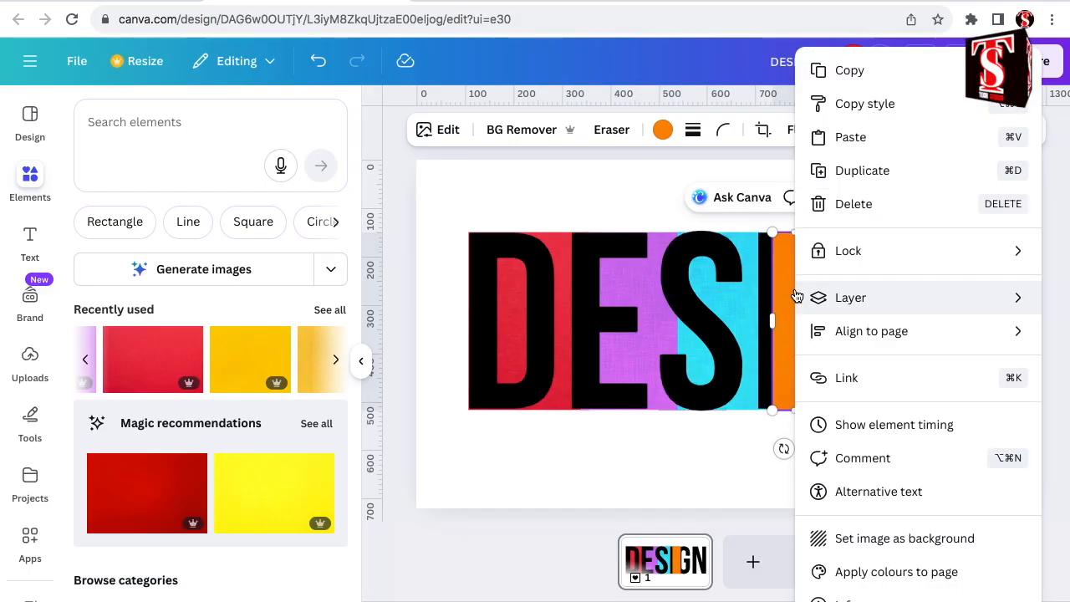
mouse_move(904, 305)
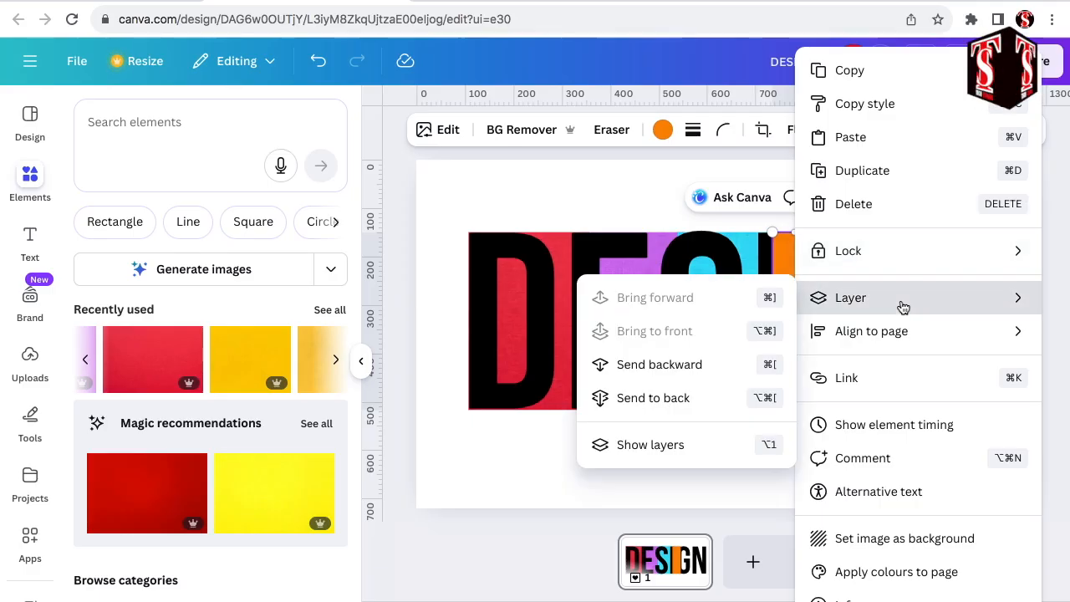
click(665, 365)
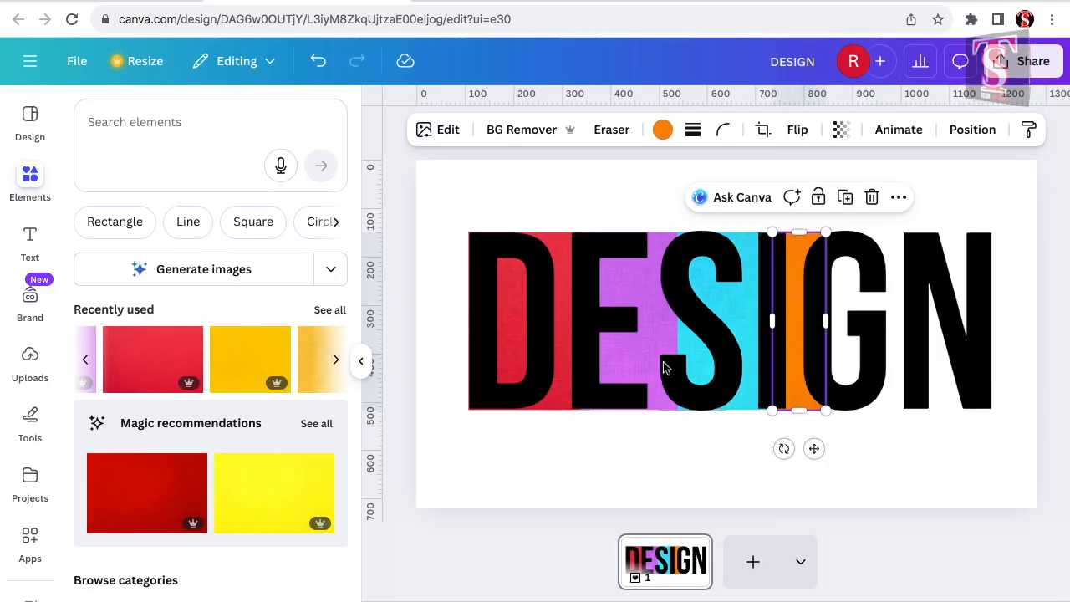
Add the recommended yellow texture and crop it to letter height, spanning from the G's left stroke to the N's first stem
click(256, 485)
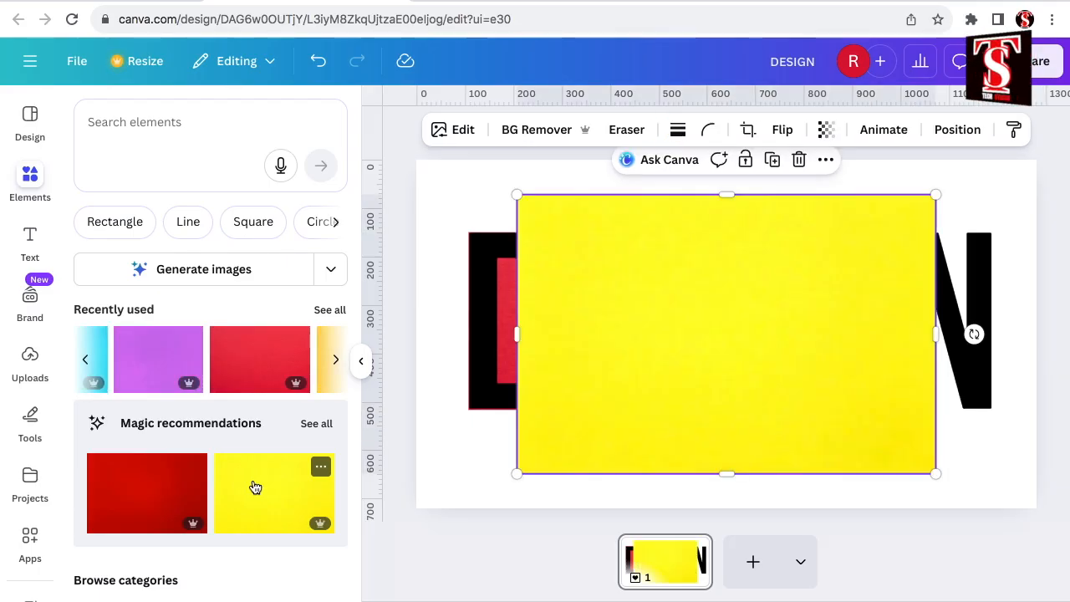
drag(733, 192, 730, 234)
drag(727, 473, 728, 410)
drag(517, 320, 812, 322)
drag(936, 322, 908, 317)
Send the yellow texture backward behind the DESIGN text
right_click(858, 318)
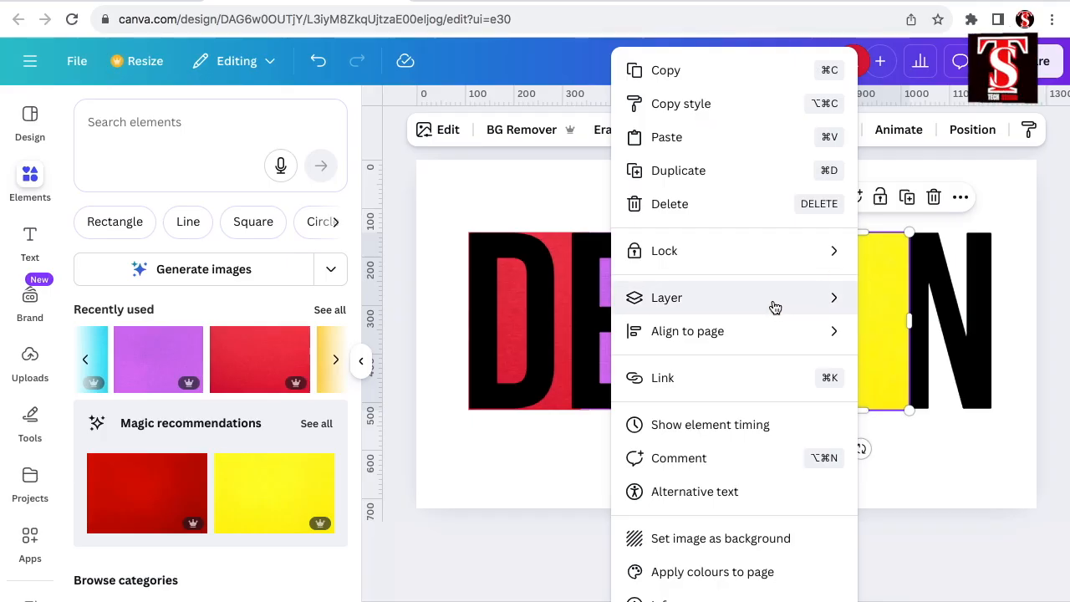
mouse_move(772, 306)
click(500, 369)
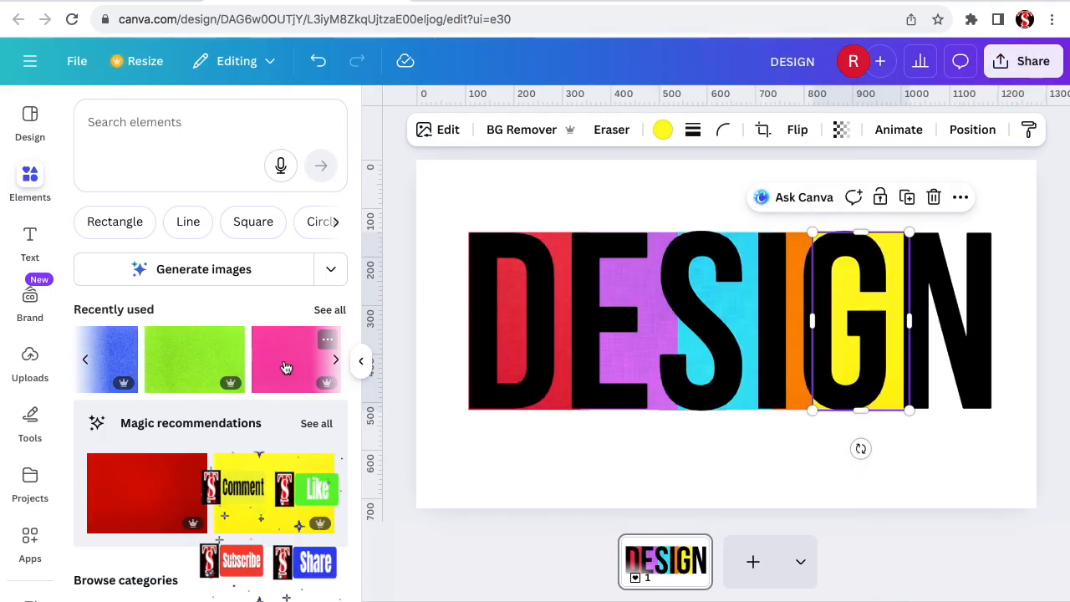
Add the pink texture and crop it to letter height, covering the N from its first stem to its outer edge
click(285, 368)
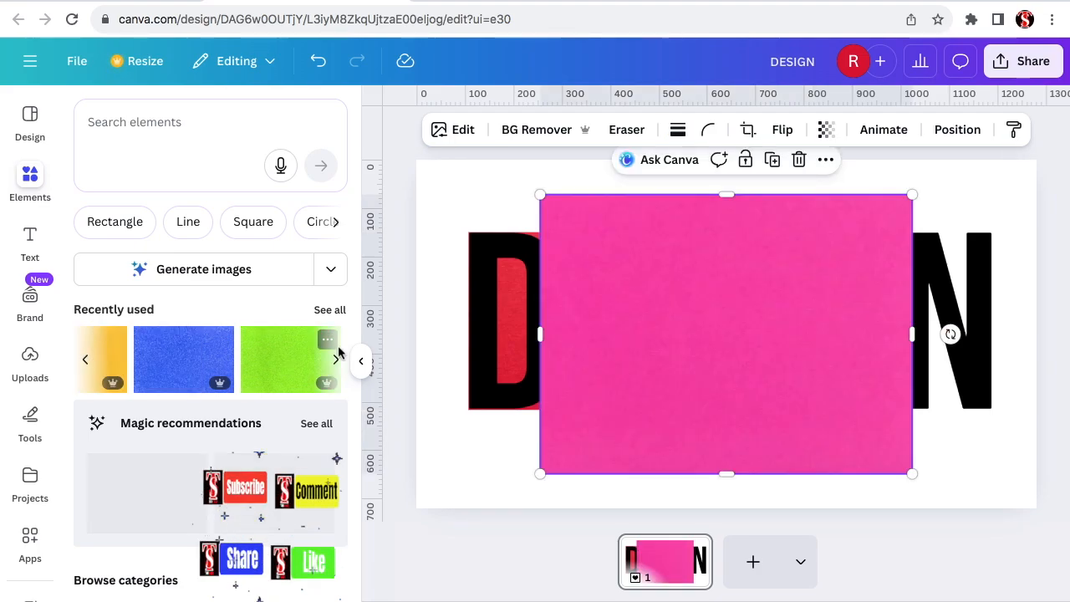
drag(727, 195, 735, 226)
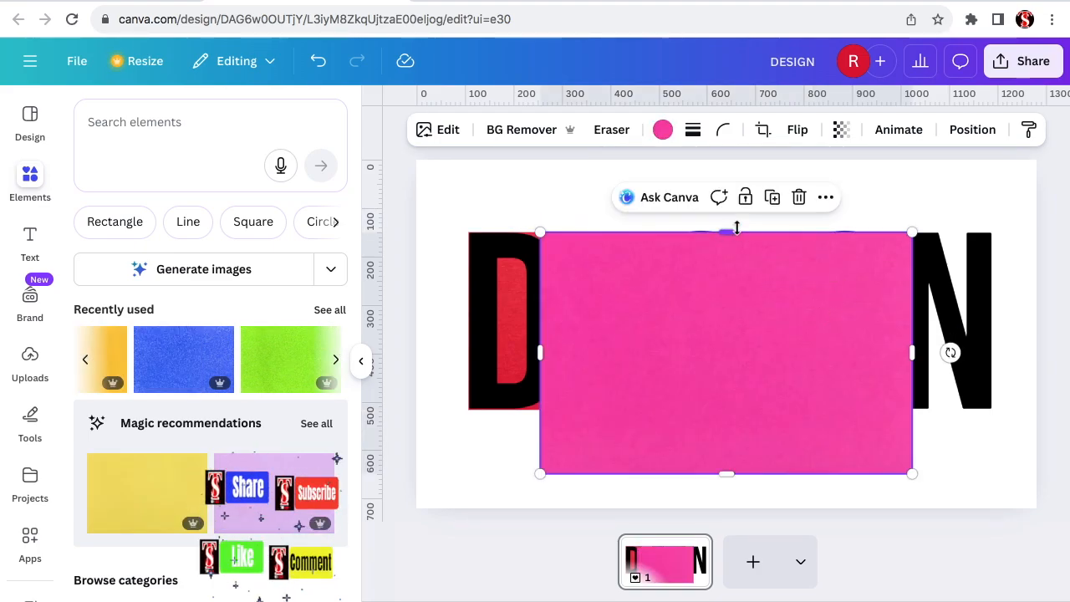
drag(726, 474, 729, 409)
drag(722, 332, 799, 325)
drag(618, 319, 919, 319)
Send the pink texture backward behind the text, and select the DESIGN text
right_click(953, 312)
mouse_move(884, 290)
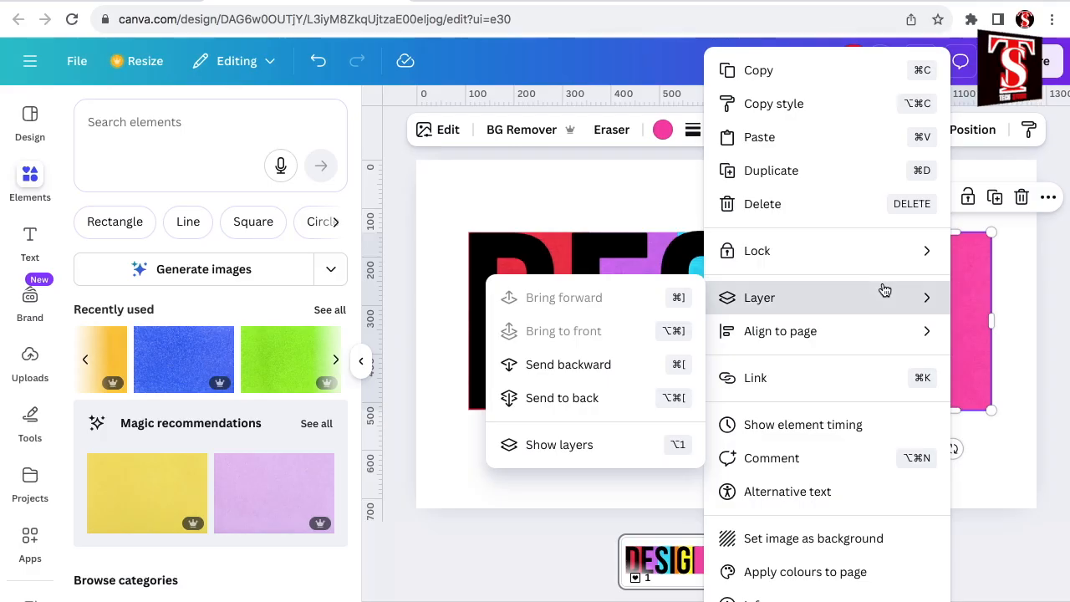
click(588, 366)
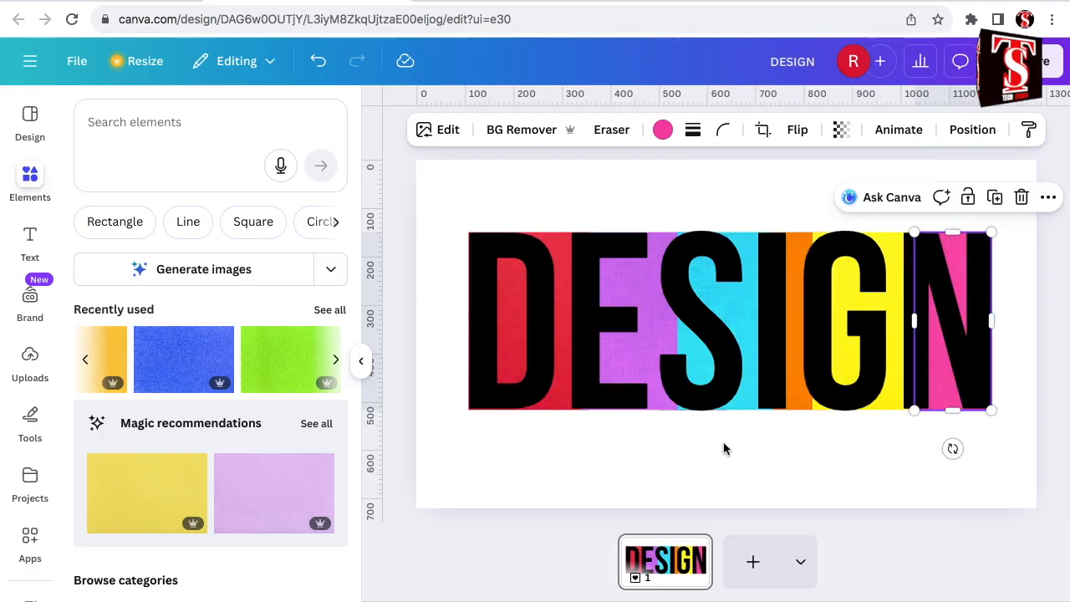
click(796, 455)
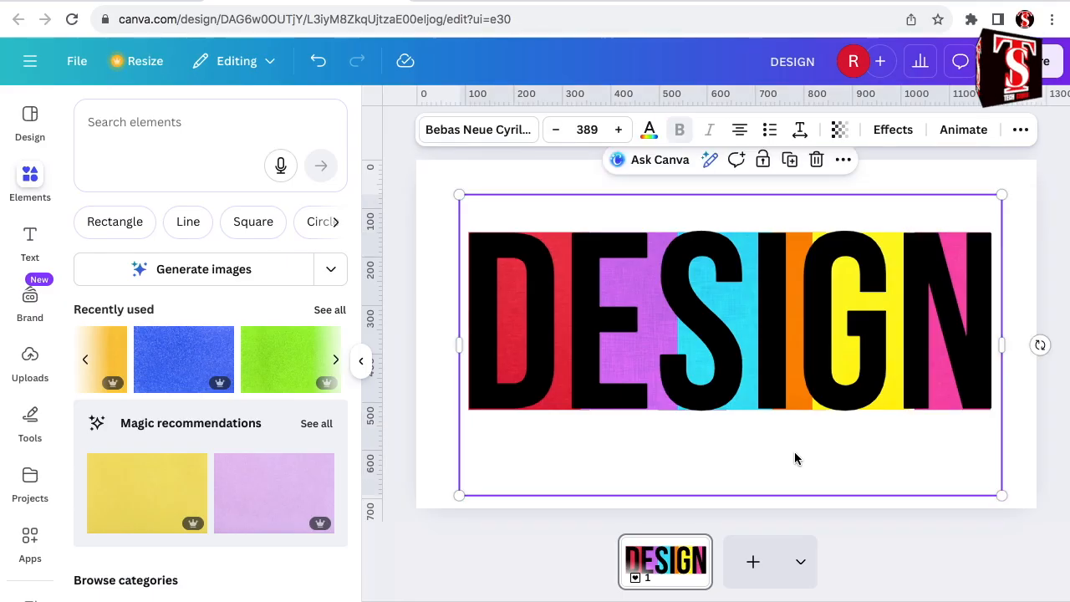
Change the DESIGN text colour to white (#ffffff)
click(650, 131)
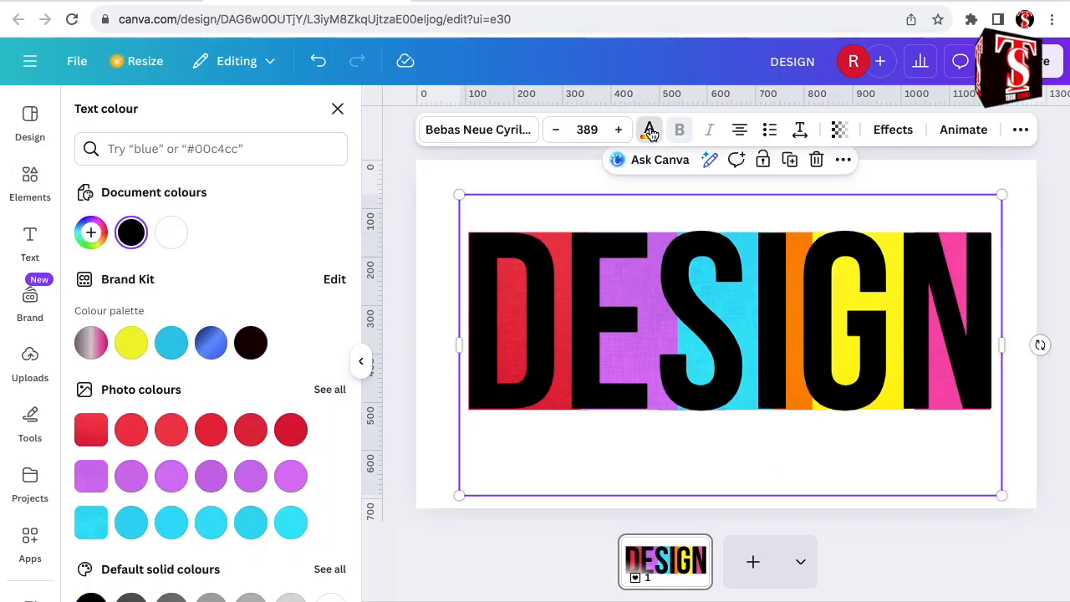
click(172, 233)
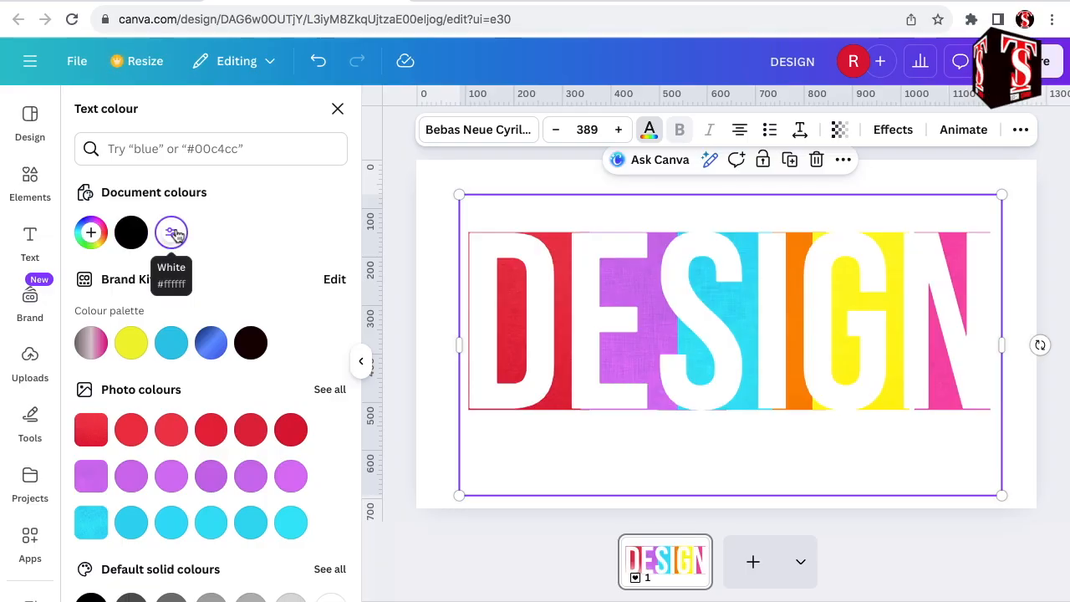
Cover the texture slivers above the letters with a wide white rectangle, and duplicate it over the slivers below the letters
click(32, 180)
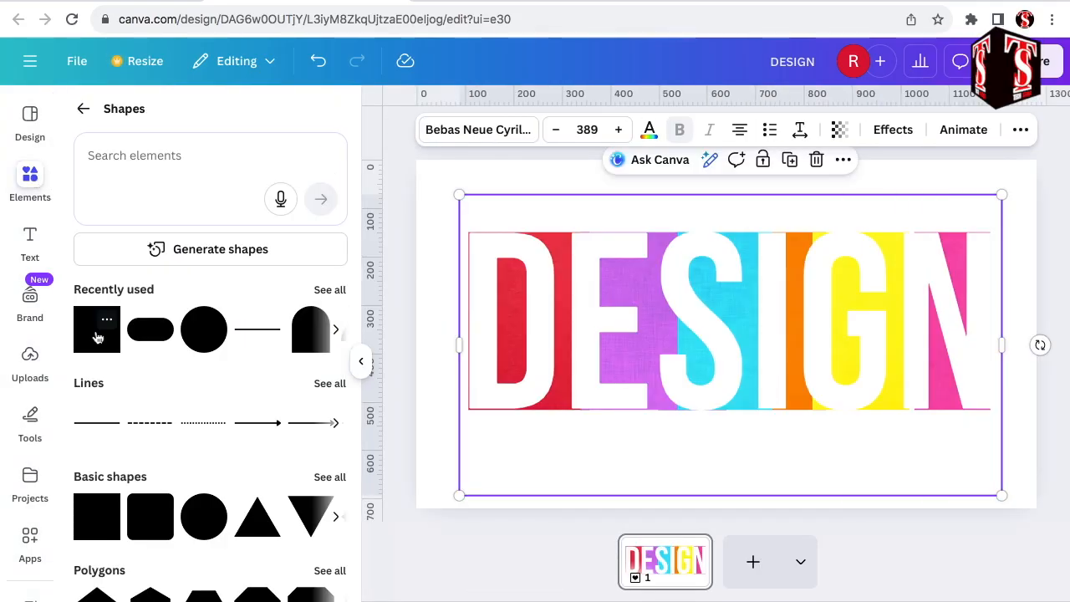
click(97, 337)
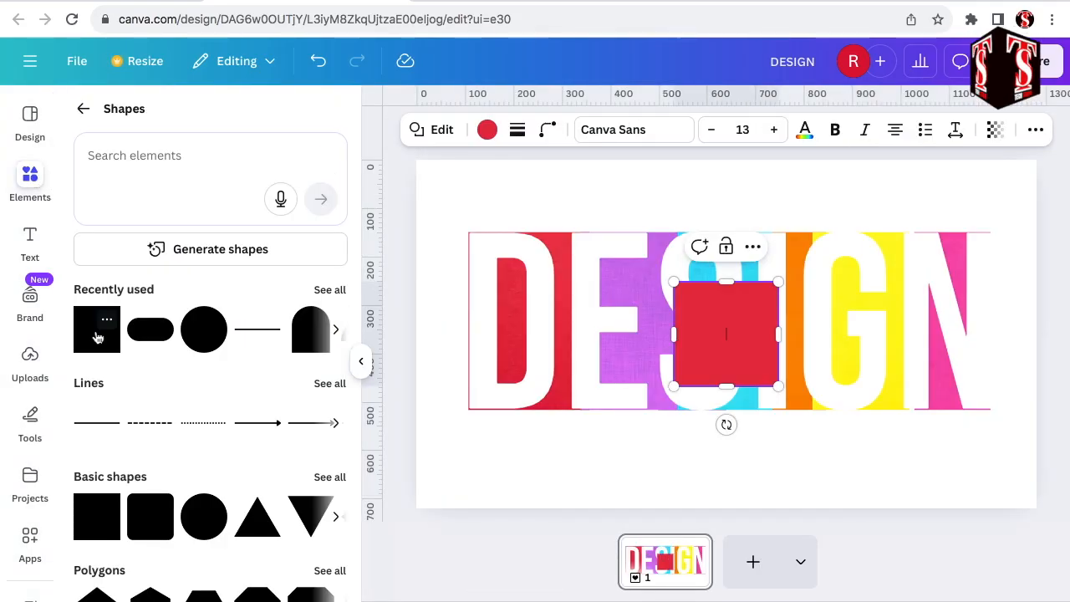
drag(717, 354, 459, 213)
click(488, 131)
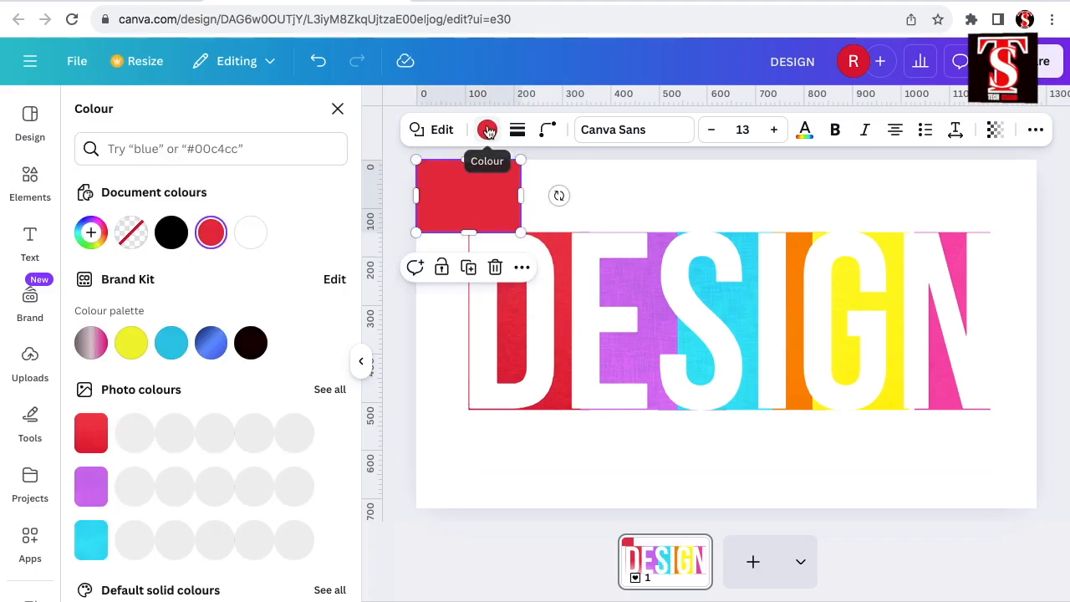
click(252, 234)
drag(521, 196, 1000, 200)
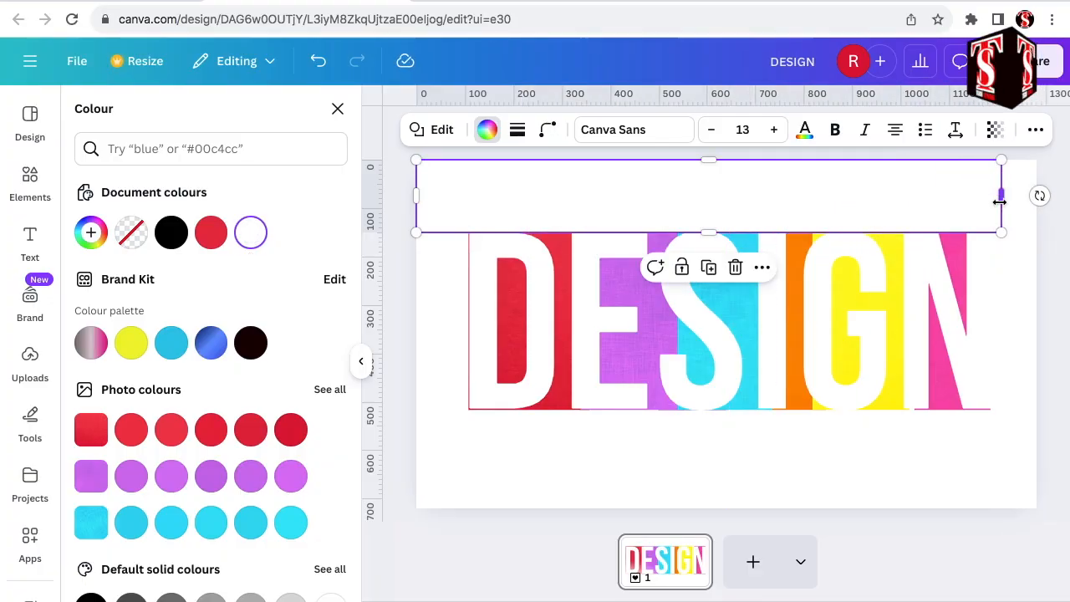
click(709, 267)
drag(707, 205, 707, 446)
Add another square, colour it white and stretch it into a vertical strip hiding the red sliver along the D's outer edge
click(30, 177)
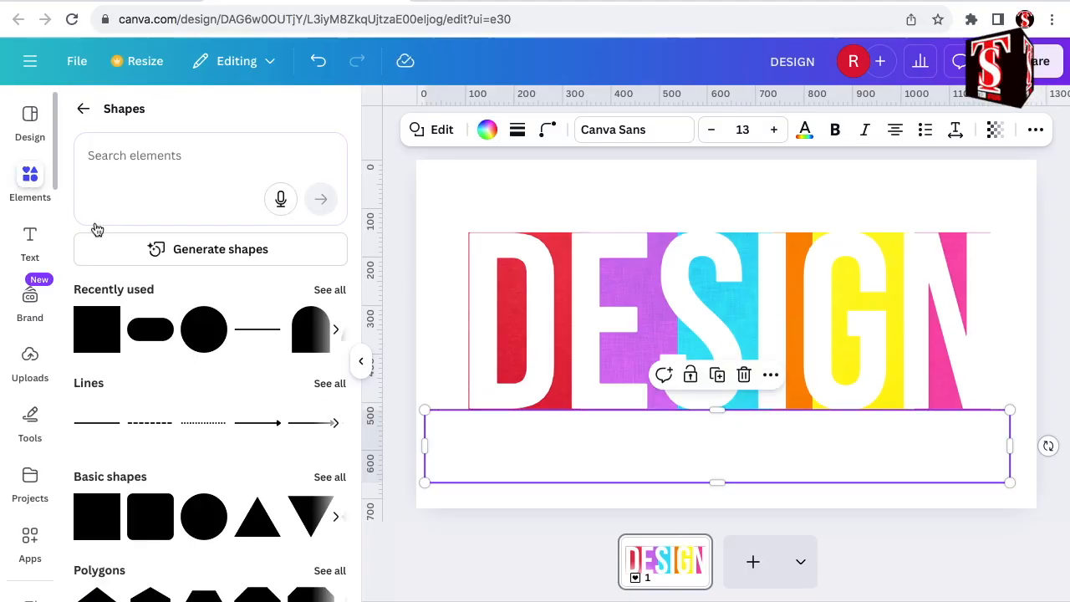
click(90, 340)
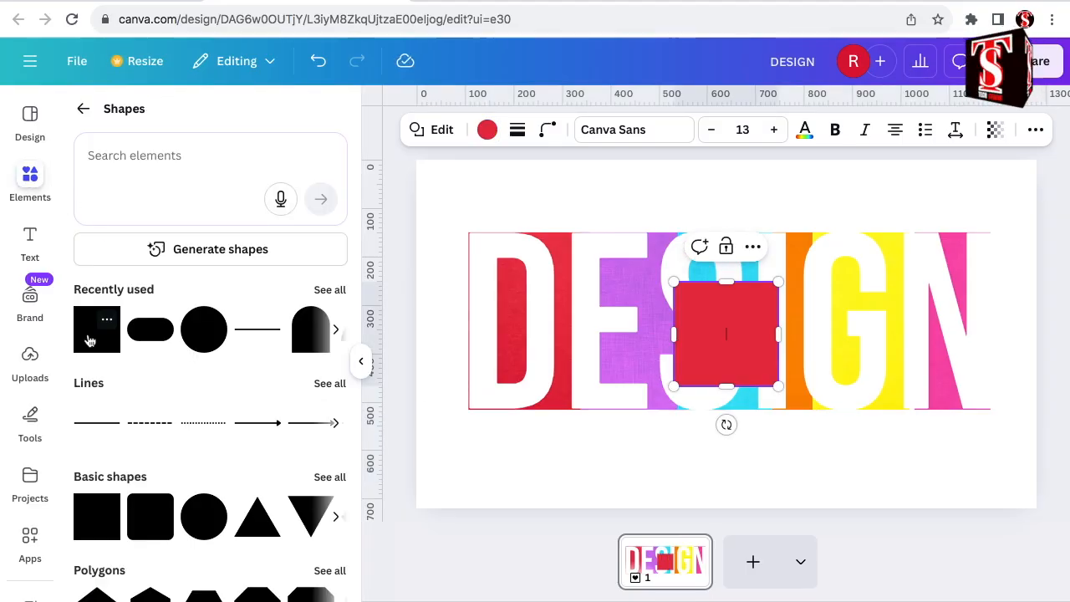
double_click(711, 328)
drag(710, 333, 433, 201)
click(487, 132)
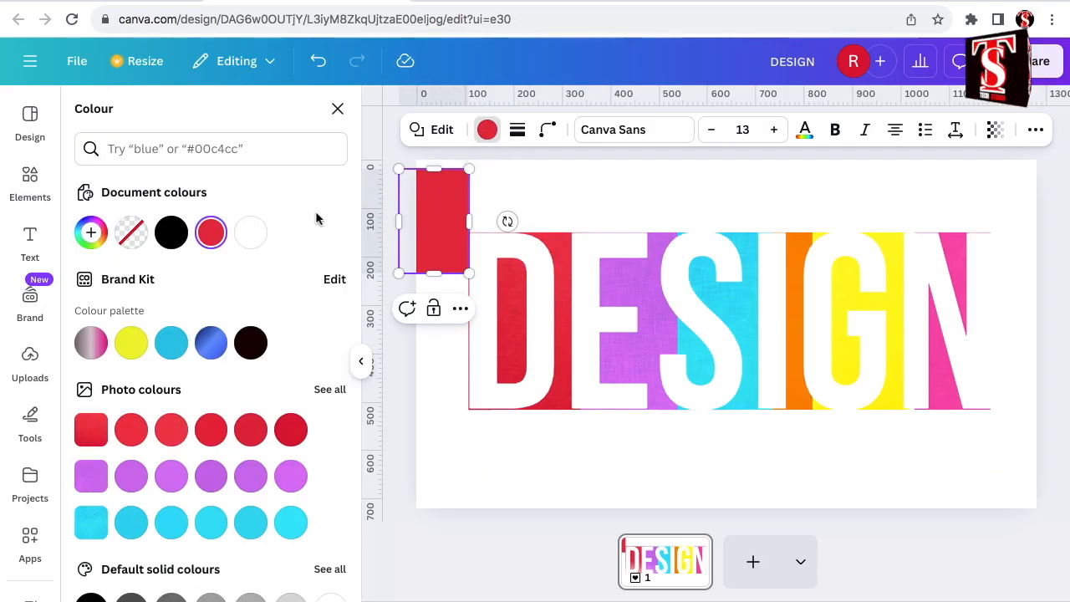
click(253, 234)
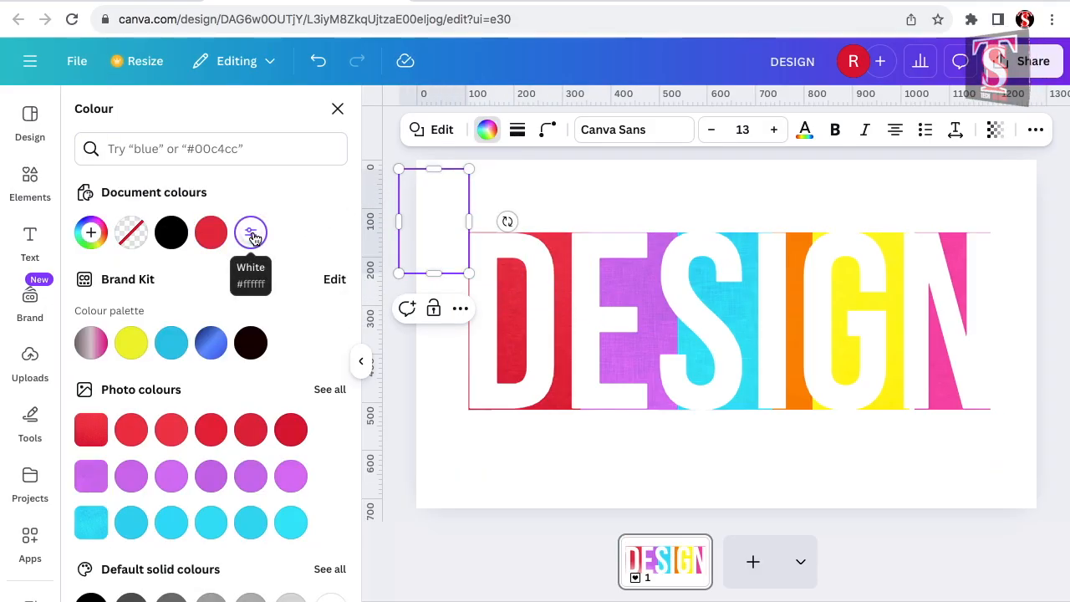
drag(434, 275, 449, 442)
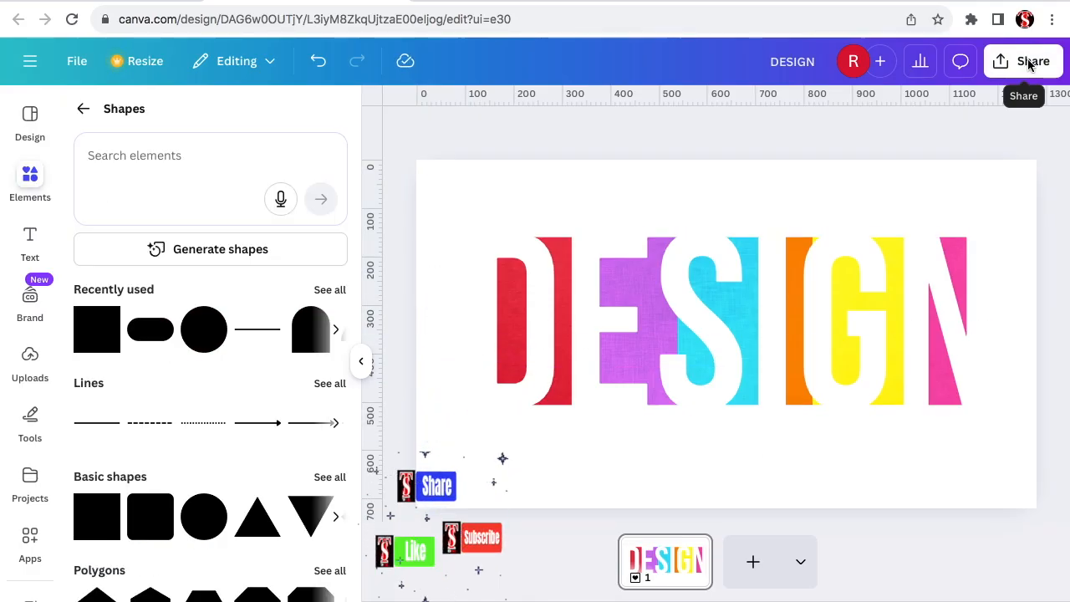
Download the finished design as a PNG at size 1 (1,280 × 720 px)
click(1030, 65)
click(766, 407)
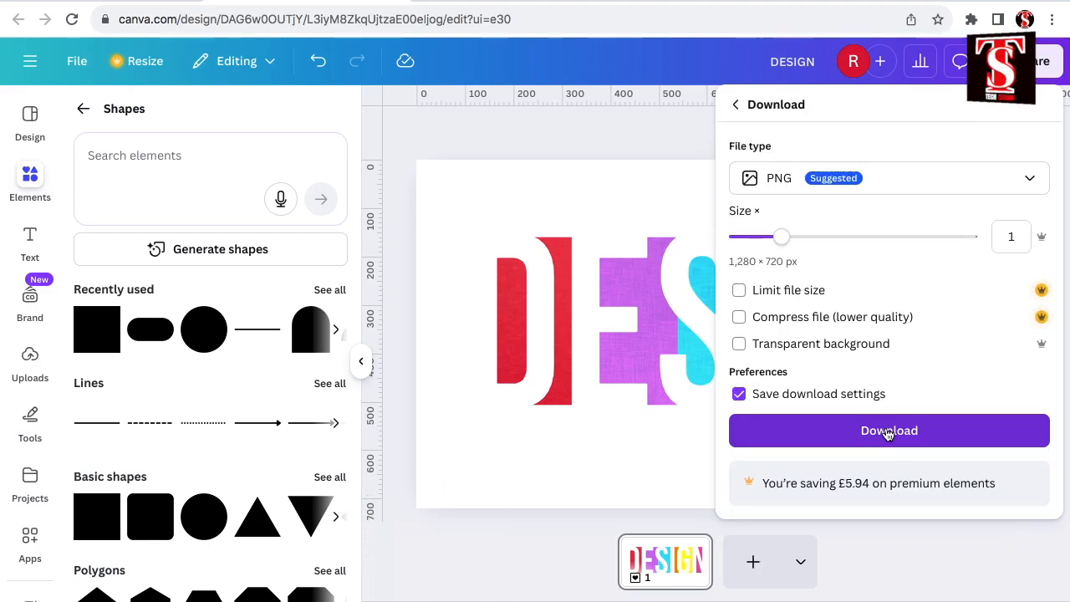
click(889, 431)
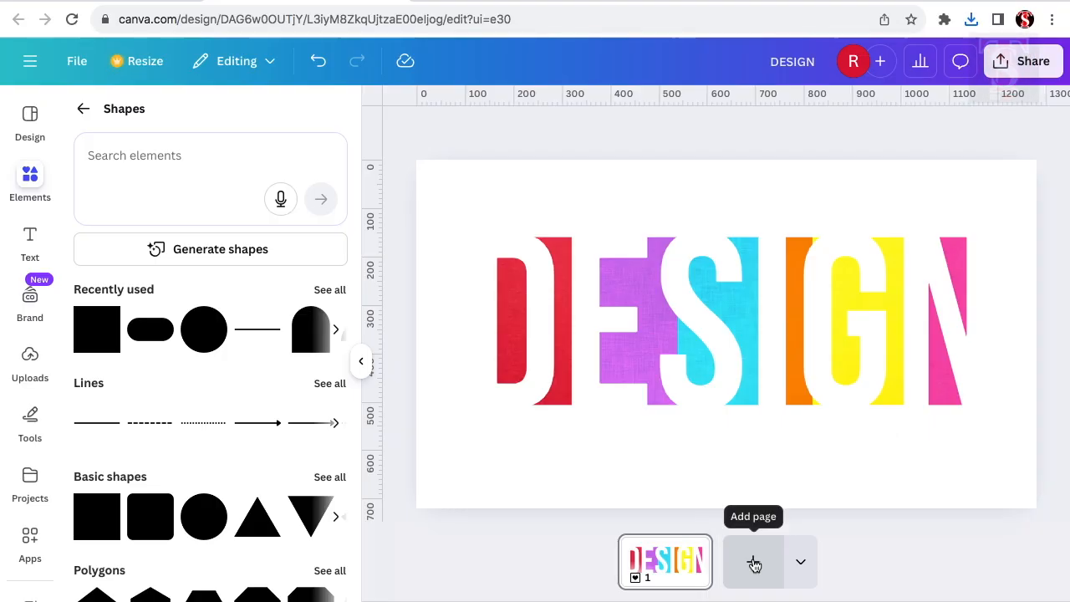
Add a second page and set its background colour to black
click(754, 565)
click(777, 335)
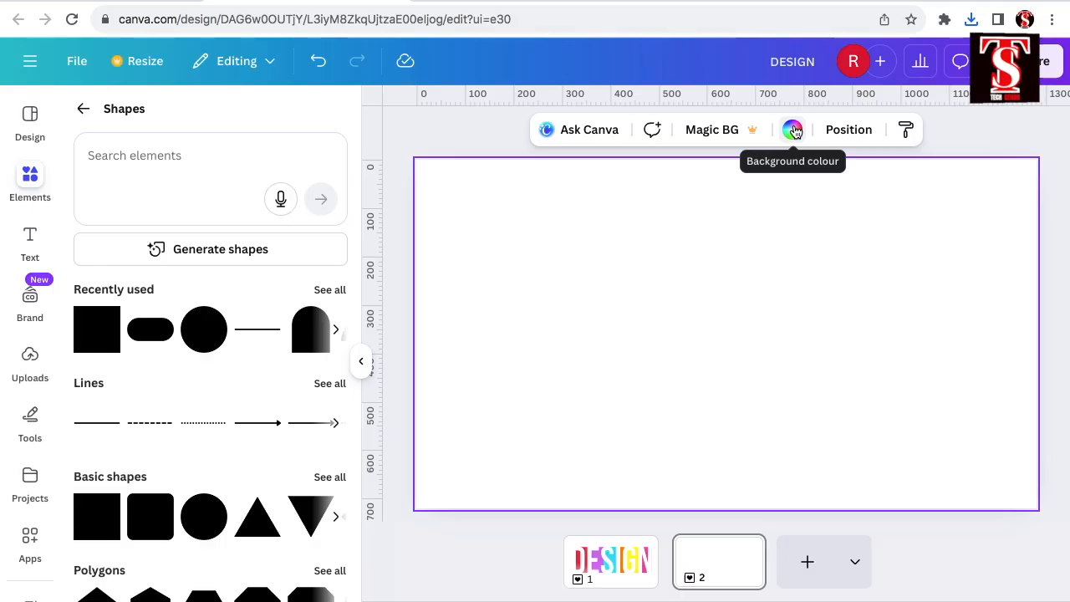
click(794, 130)
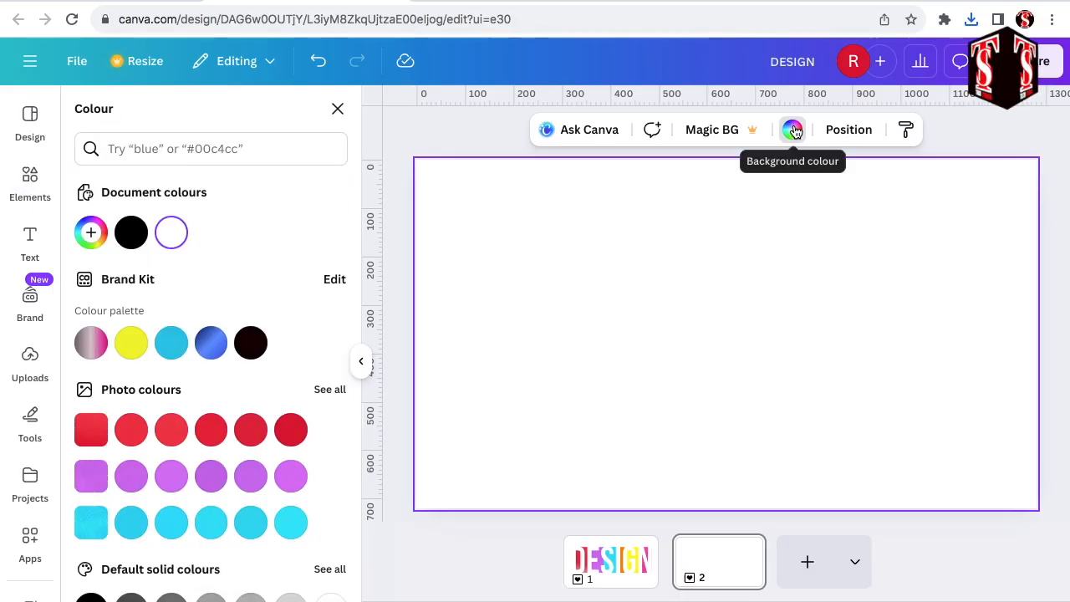
click(131, 232)
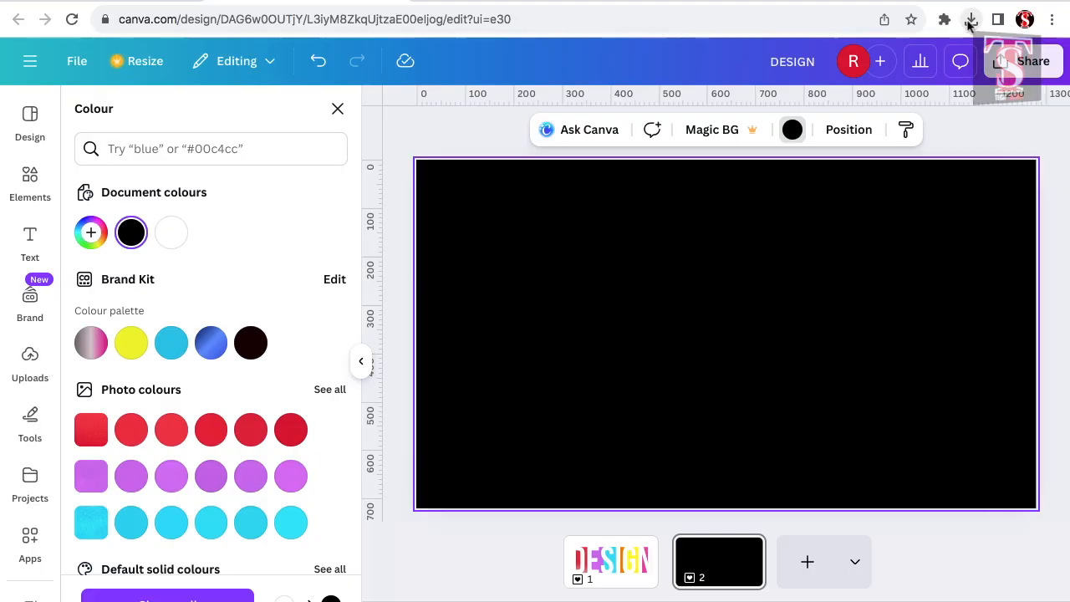
Place the downloaded DESIGN image on the black page and remove its background with BG Remover
click(970, 19)
drag(804, 91, 605, 315)
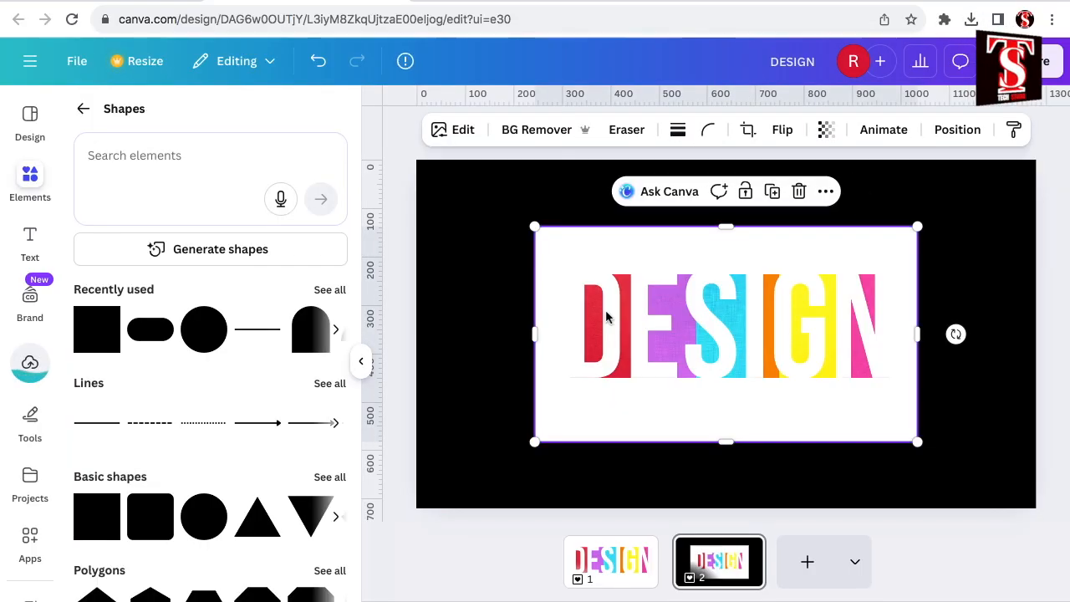
click(444, 129)
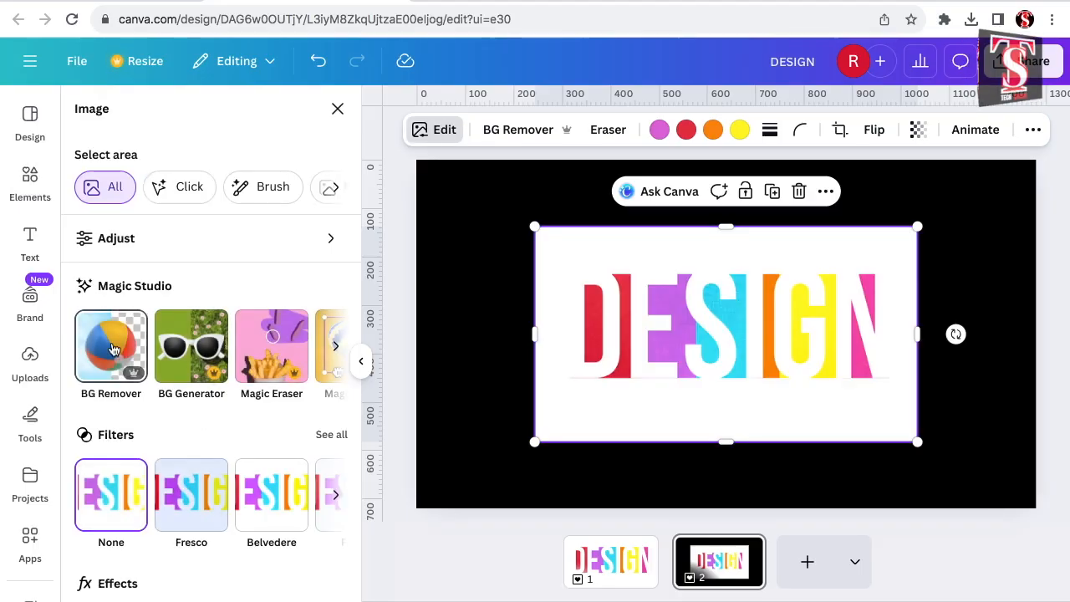
click(112, 349)
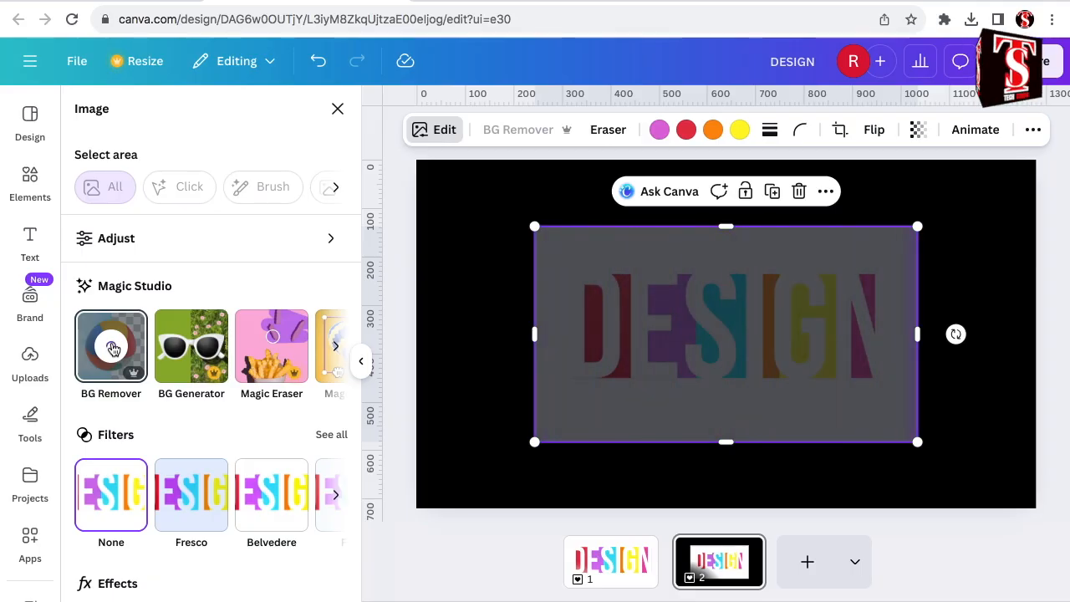
Enlarge the background-free DESIGN image to fill the whole black page
drag(657, 316, 540, 250)
drag(1028, 469, 1044, 502)
click(362, 362)
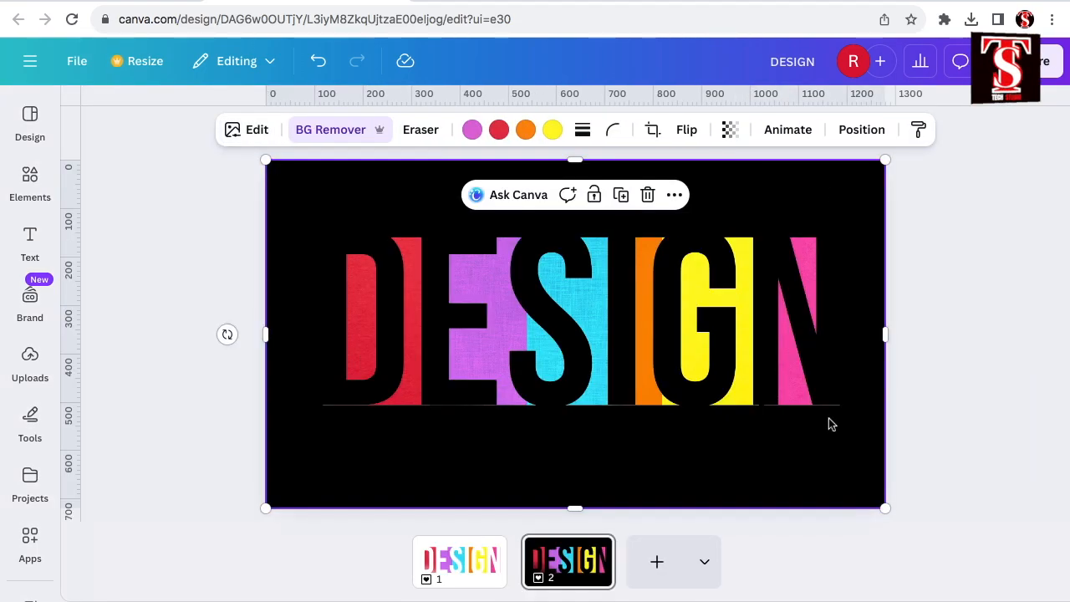
click(935, 382)
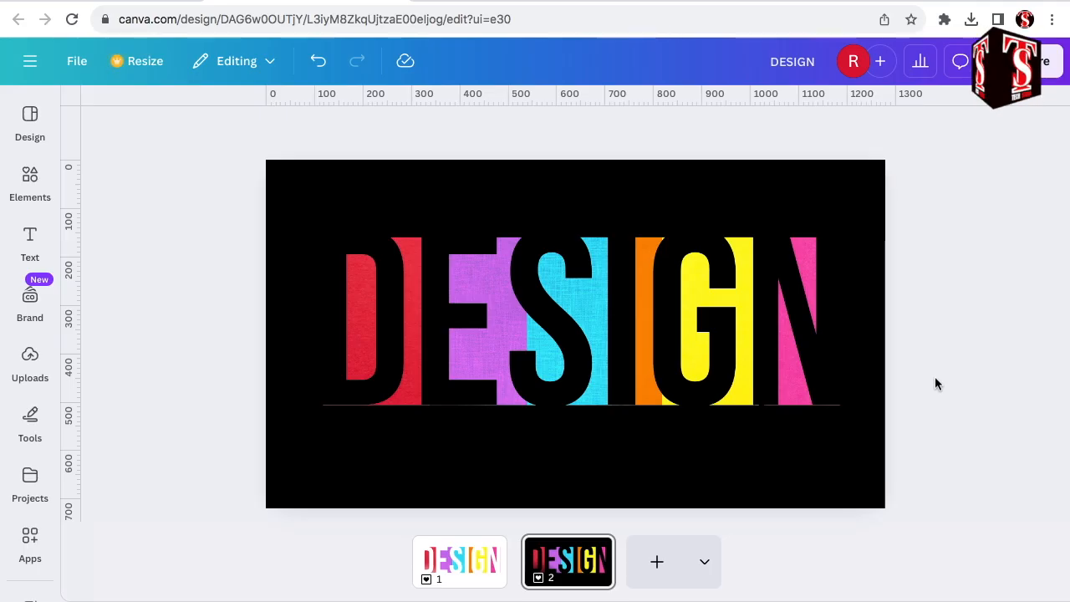
Add a heading reading DESIGN to the first page and set its font to Bebas Neue
click(461, 567)
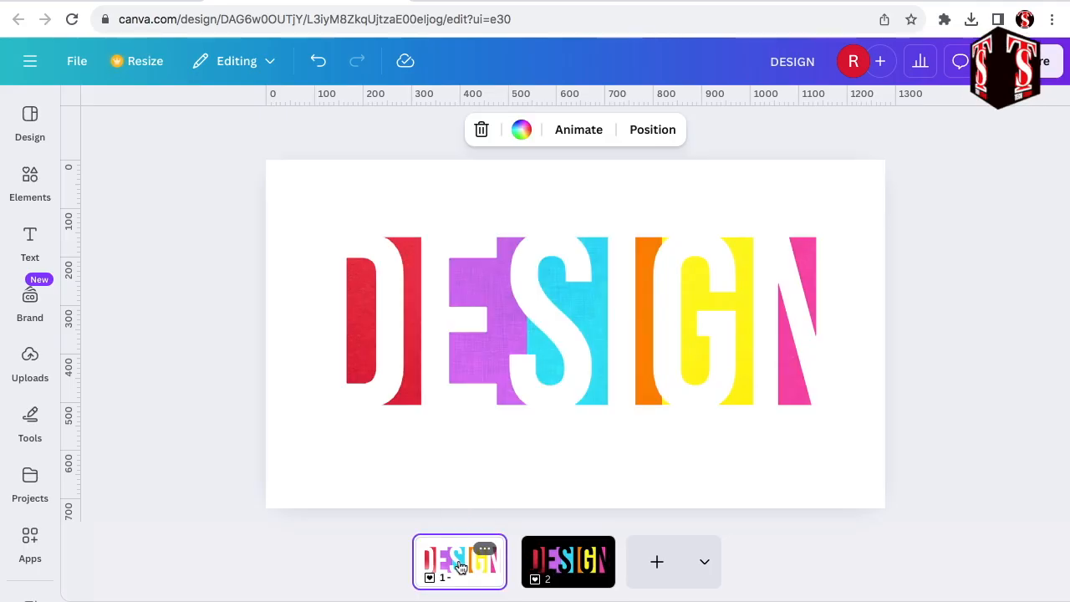
click(30, 243)
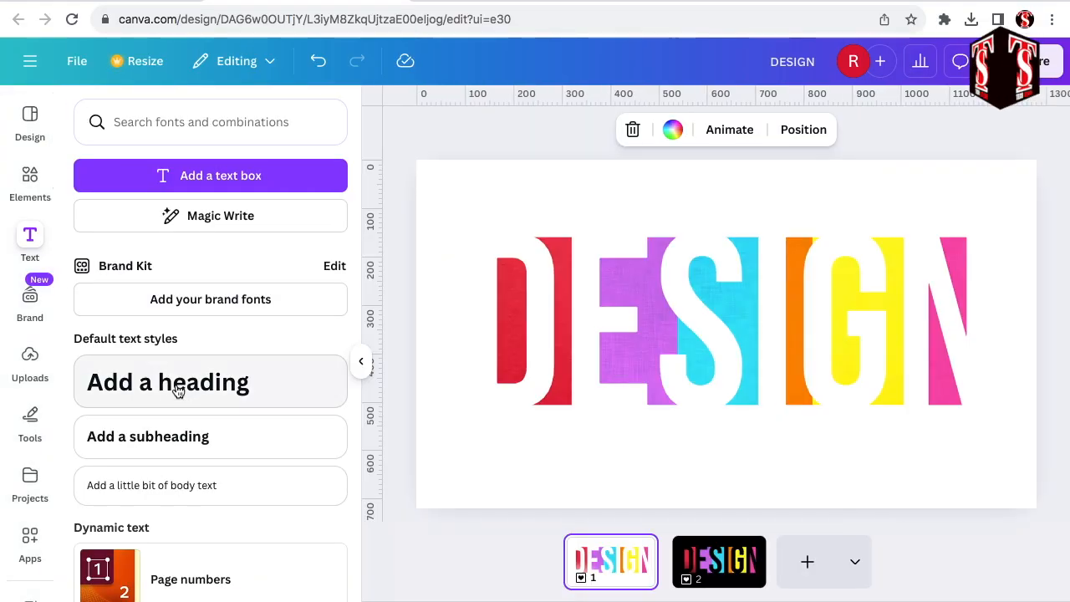
click(175, 376)
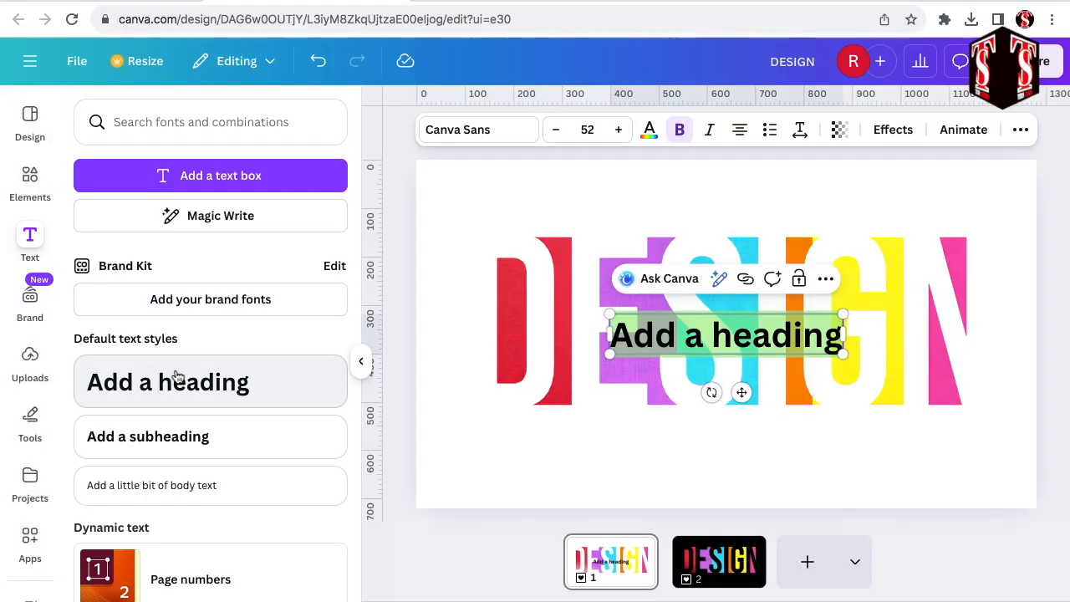
text(DES)
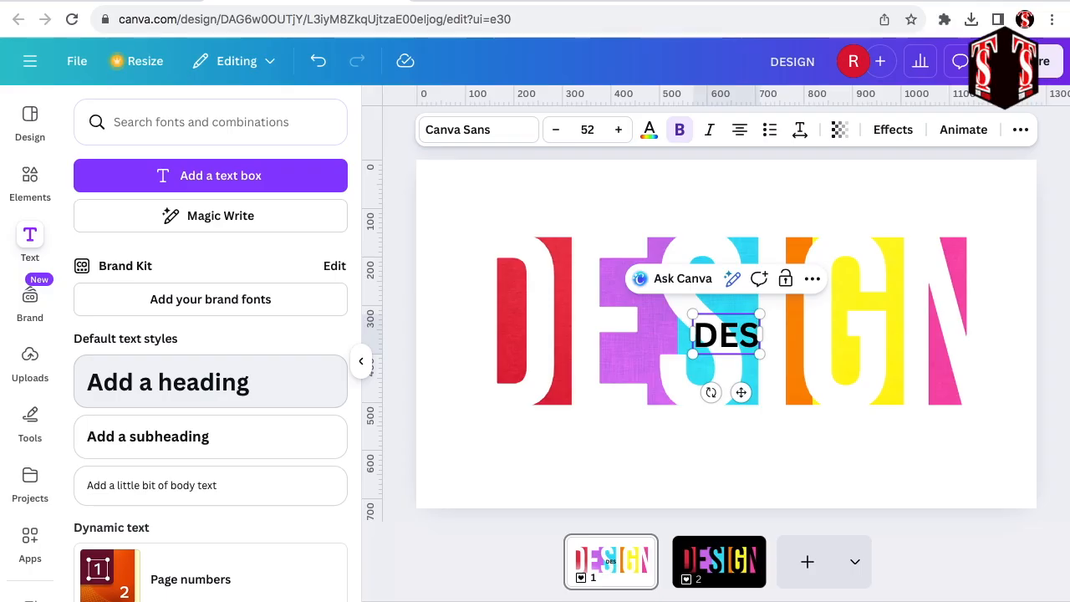
text(IGN)
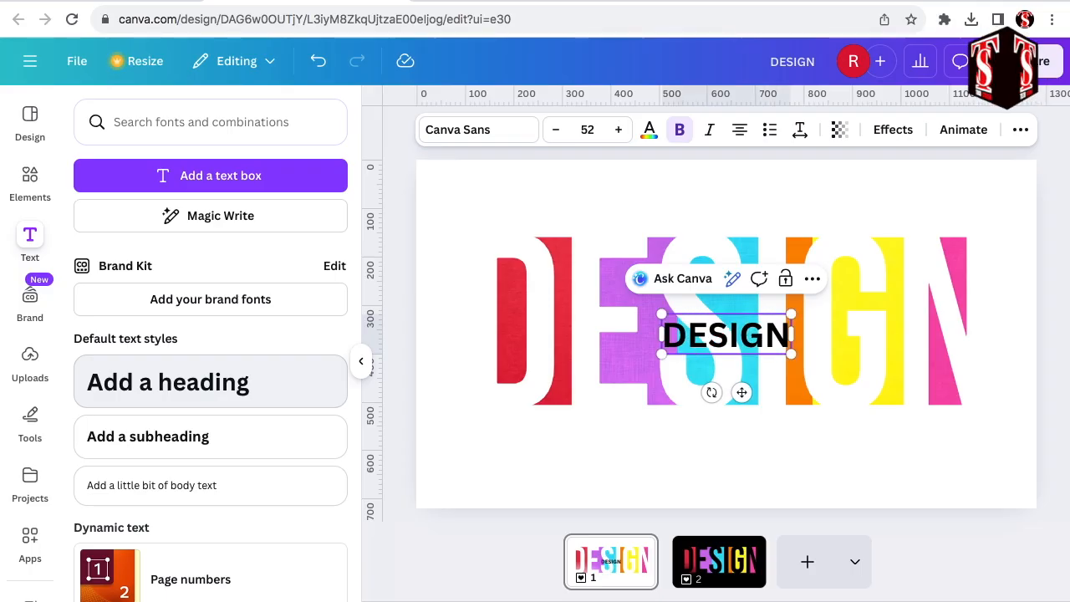
click(478, 130)
click(141, 344)
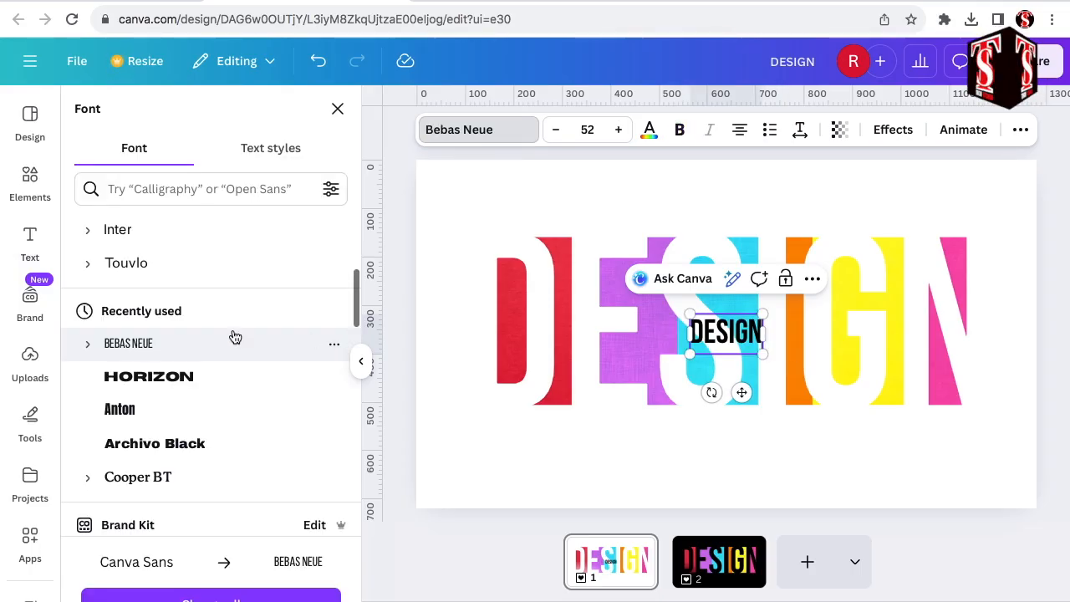
Enlarge the new DESIGN heading to bold at size 392 and align it over the textured lettering
drag(687, 356, 512, 449)
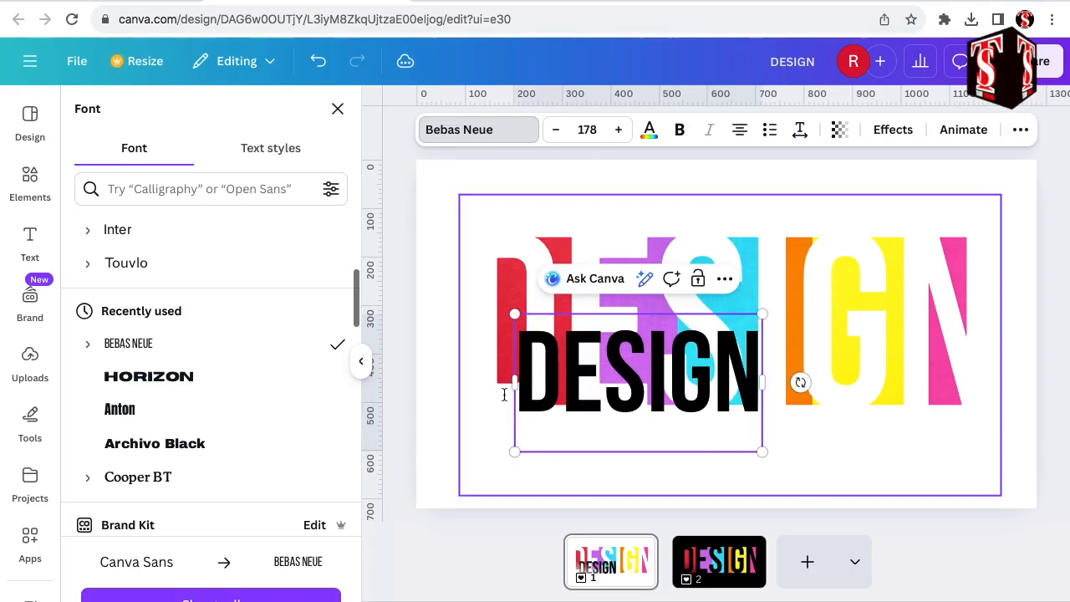
drag(761, 312, 1001, 258)
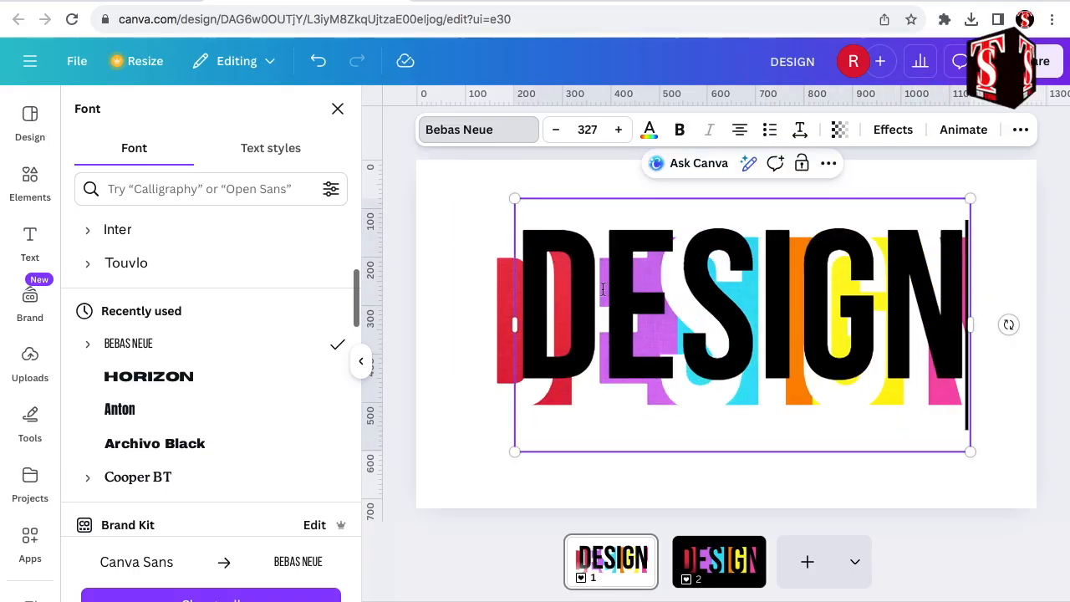
drag(515, 451, 461, 490)
drag(777, 327, 779, 323)
Apply the Hollow text effect to the black DESIGN heading to outline the letters
click(893, 131)
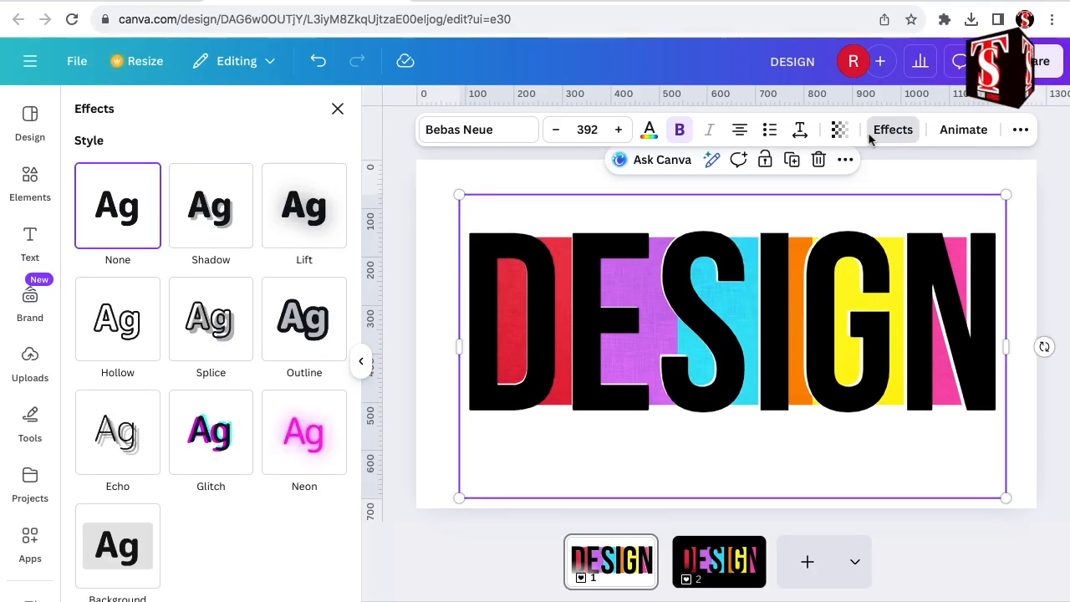
click(124, 330)
click(360, 361)
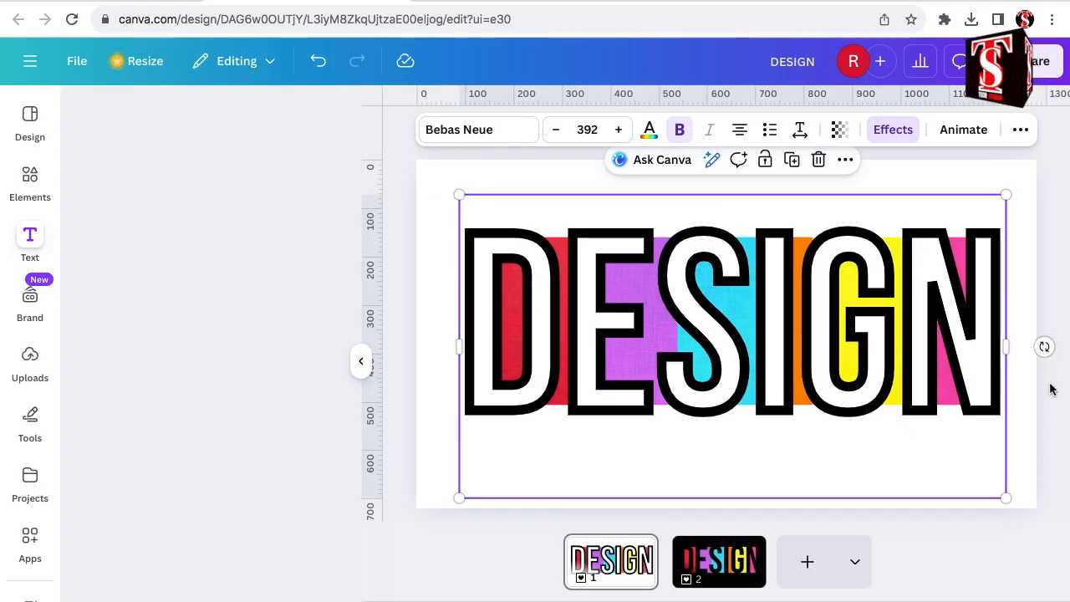
click(1051, 389)
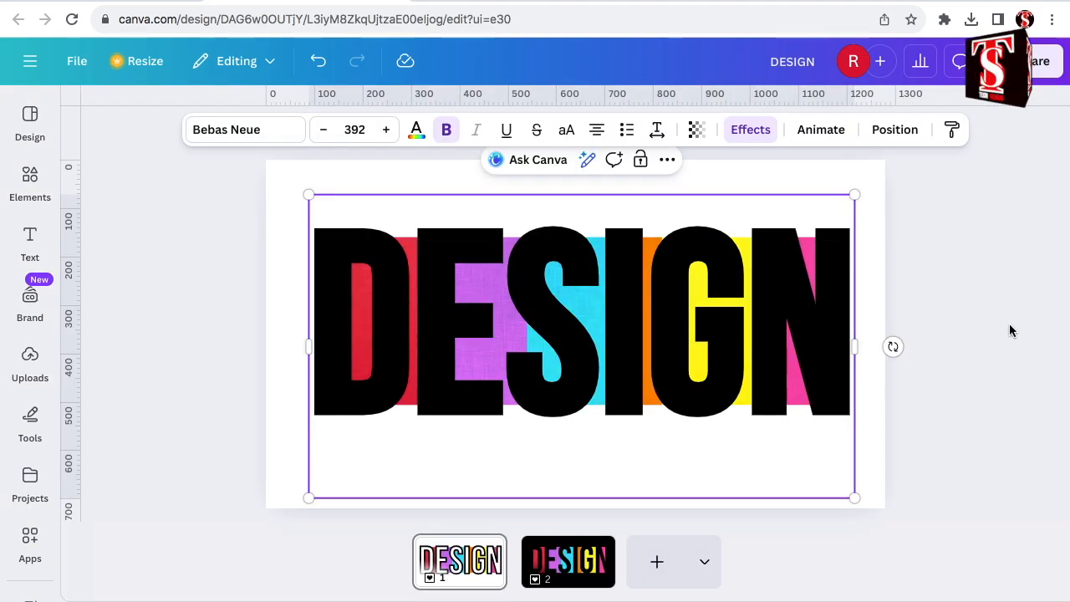
click(418, 240)
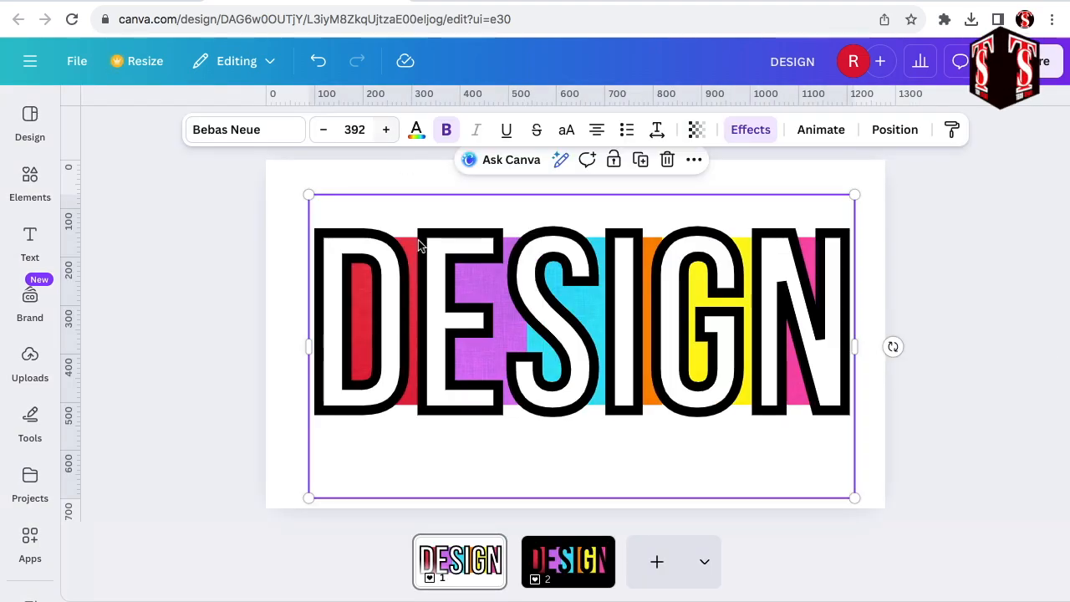
click(462, 297)
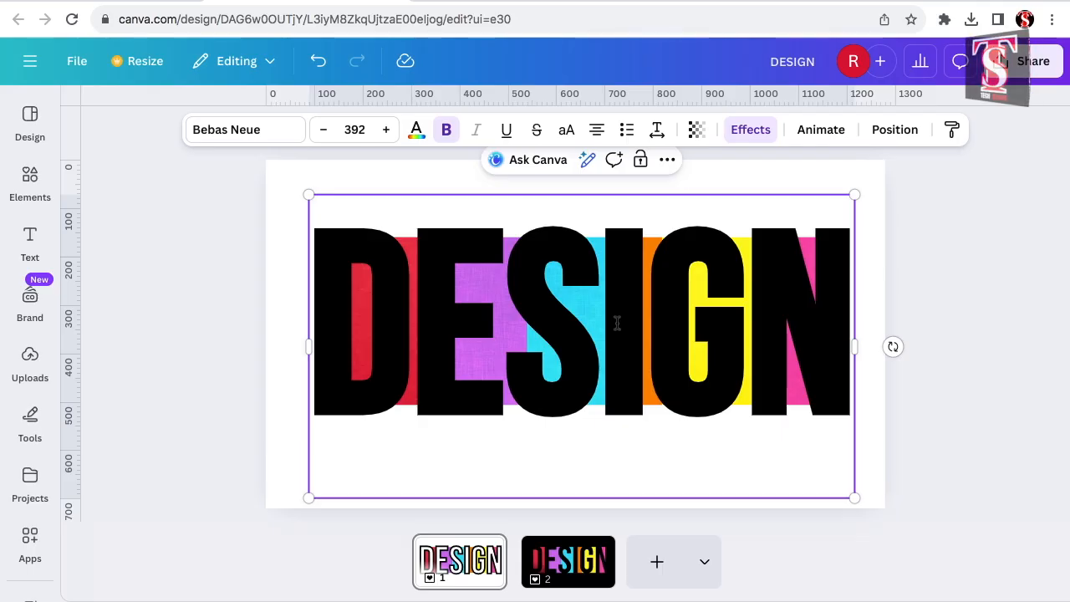
click(1008, 346)
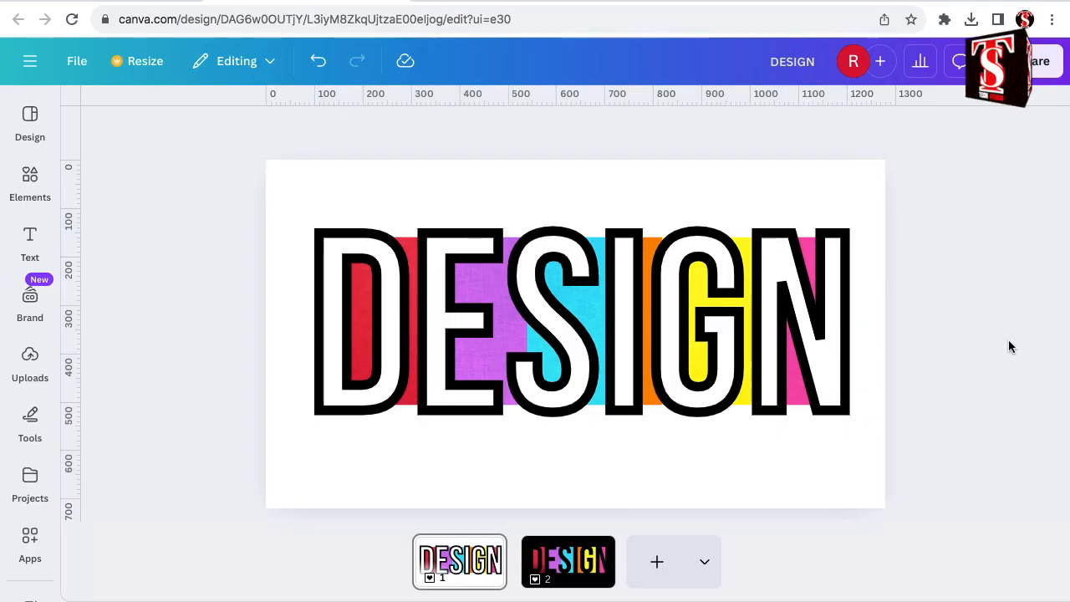